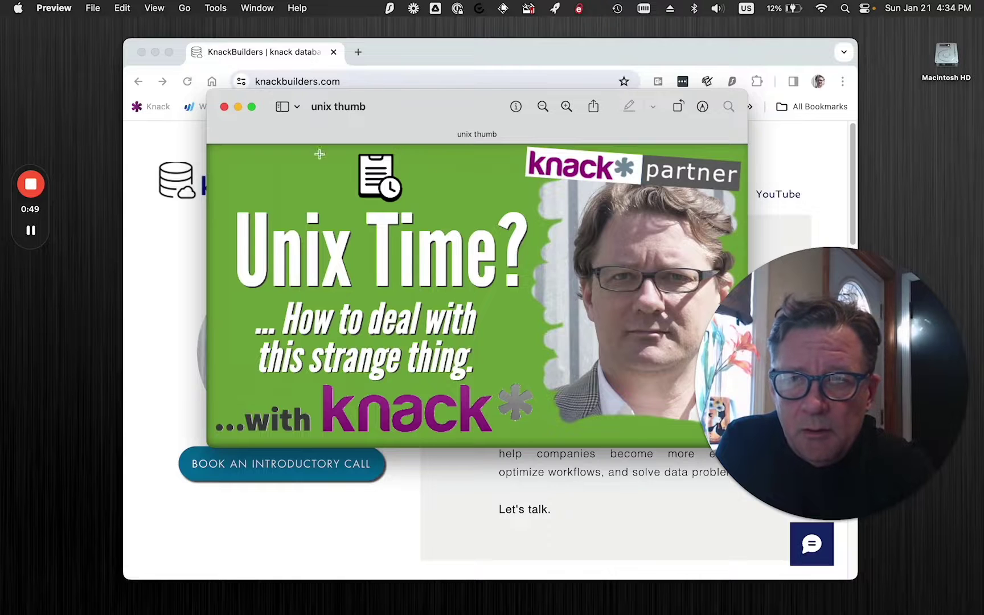
Step: Close the unix thumb image preview and bring the Test App builder window into view on the desktop
{"action": "left_click", "coordinate": [225, 107]}
{"action": "mouse_move", "coordinate": [31, 183]}
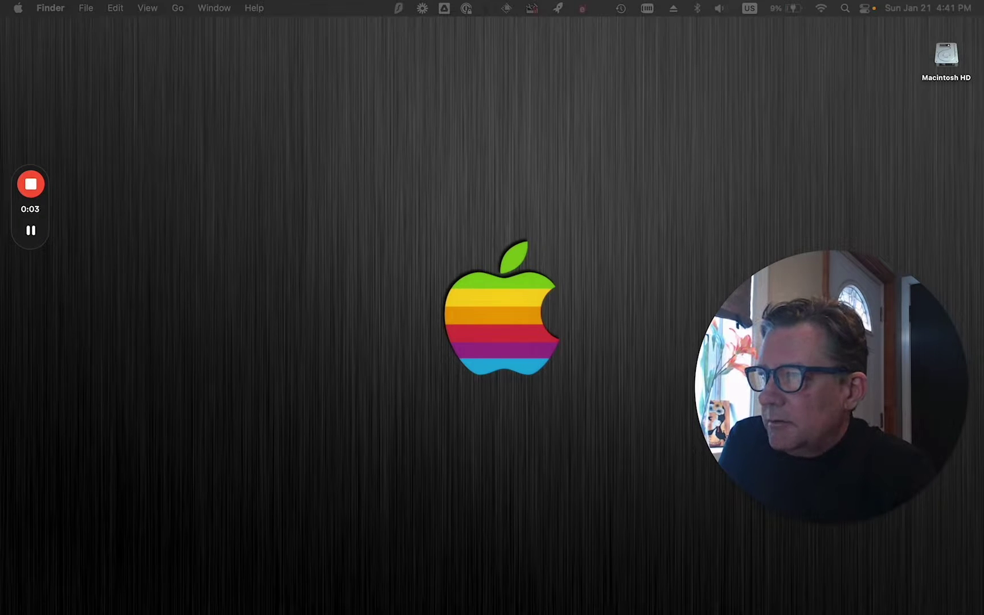
{"action": "left_click_drag", "start_coordinate": [0, 40], "coordinate": [507, 34]}
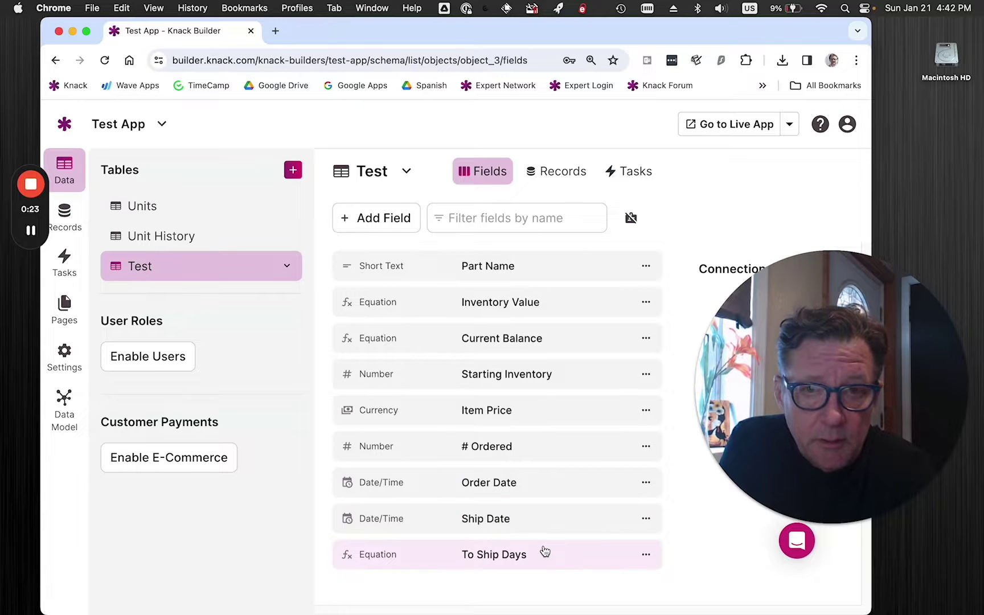
Step: Open the Test table's records and show the order date, ship date and To Ship Days columns
{"action": "left_click", "coordinate": [560, 174]}
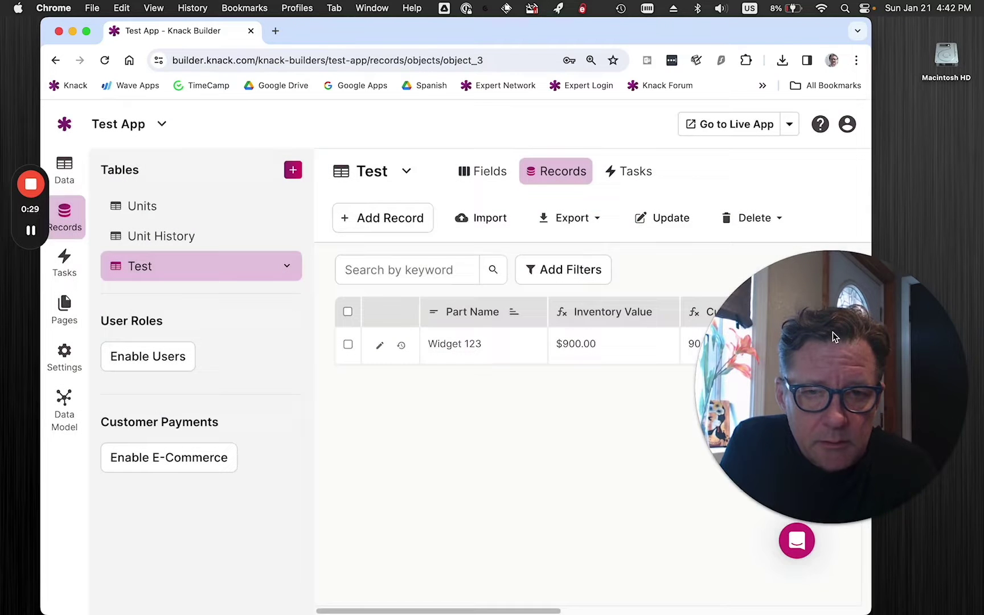
{"action": "left_click_drag", "start_coordinate": [832, 332], "coordinate": [850, 394]}
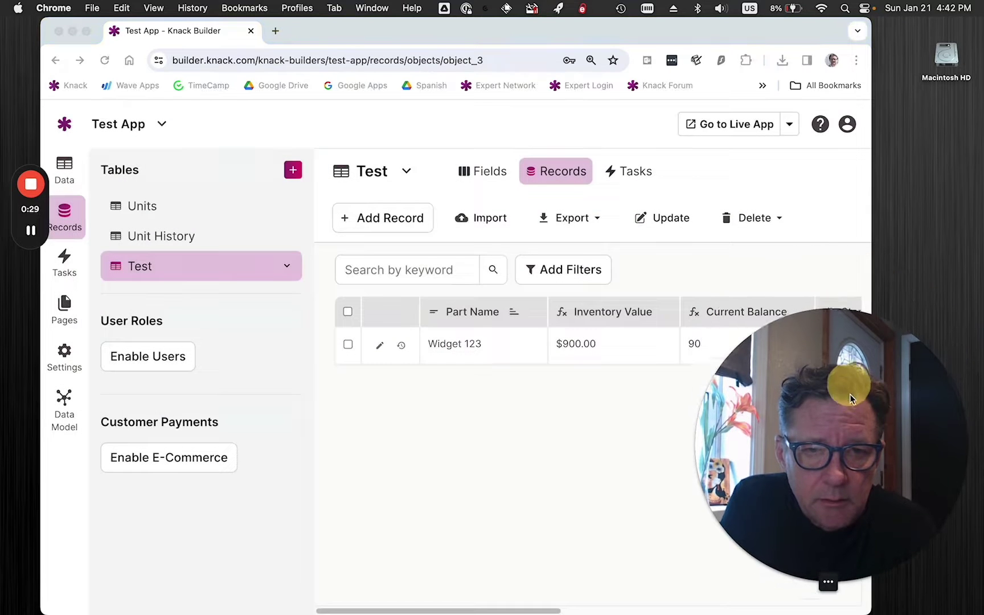
{"action": "scroll", "coordinate": [612, 389], "scroll_direction": "right", "scroll_amount": 2}
{"action": "scroll", "coordinate": [612, 389], "scroll_direction": "right", "scroll_amount": 10}
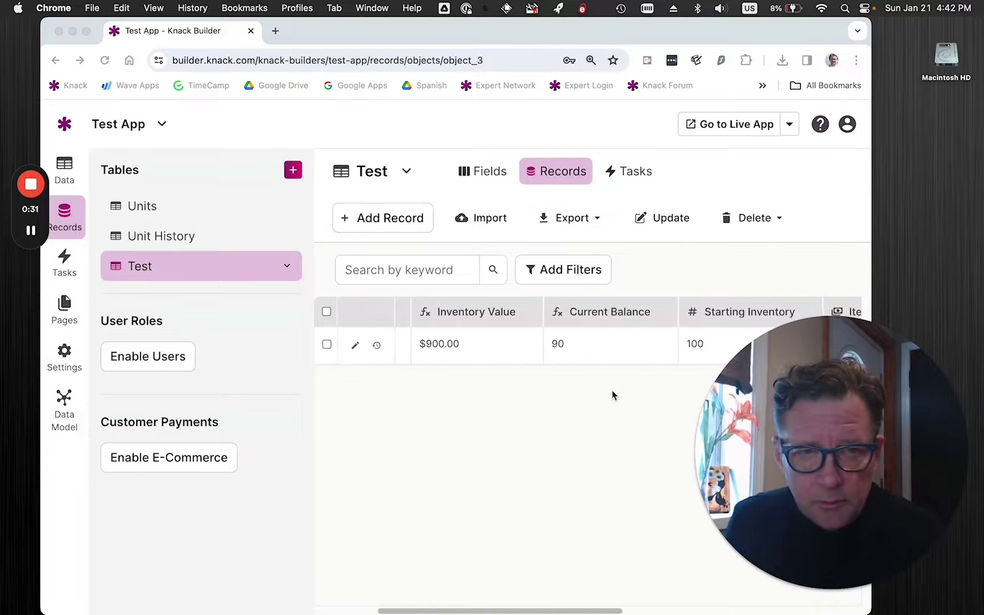
{"action": "mouse_move", "coordinate": [861, 403]}
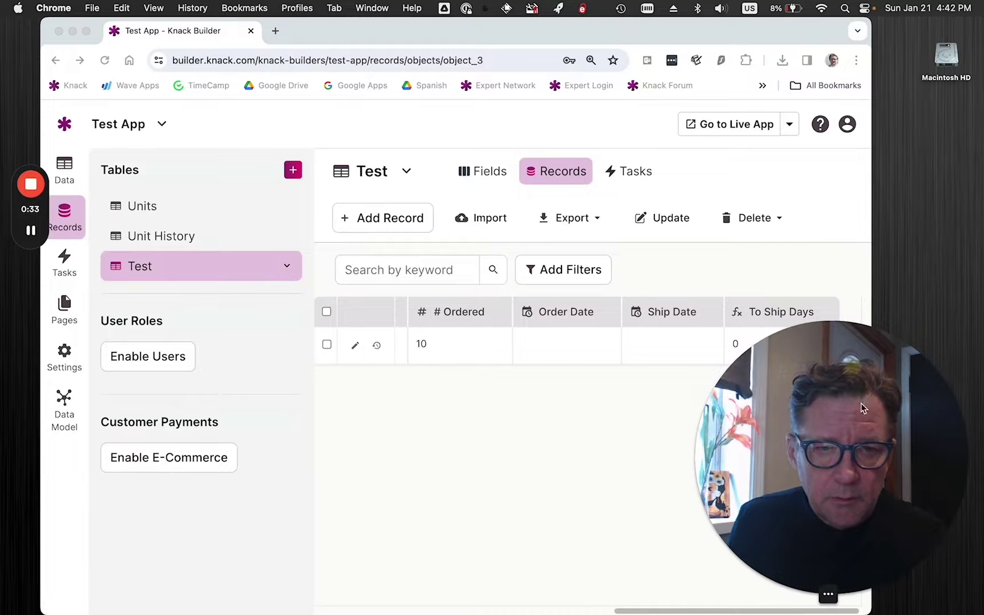
{"action": "left_click", "coordinate": [863, 423]}
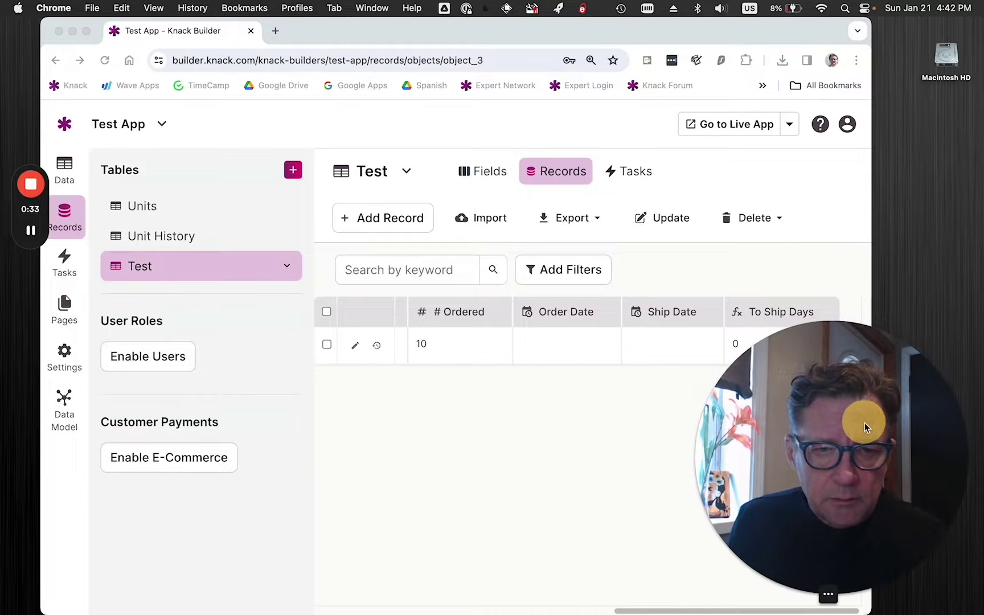
{"action": "left_click", "coordinate": [829, 593]}
{"action": "left_click_drag", "start_coordinate": [844, 547], "coordinate": [846, 496]}
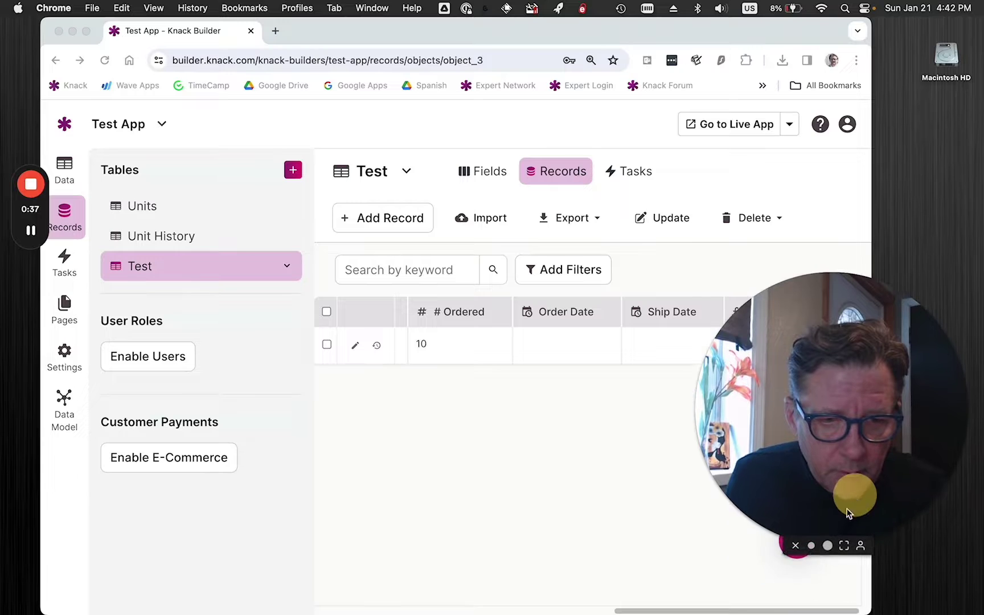
{"action": "left_click", "coordinate": [809, 549]}
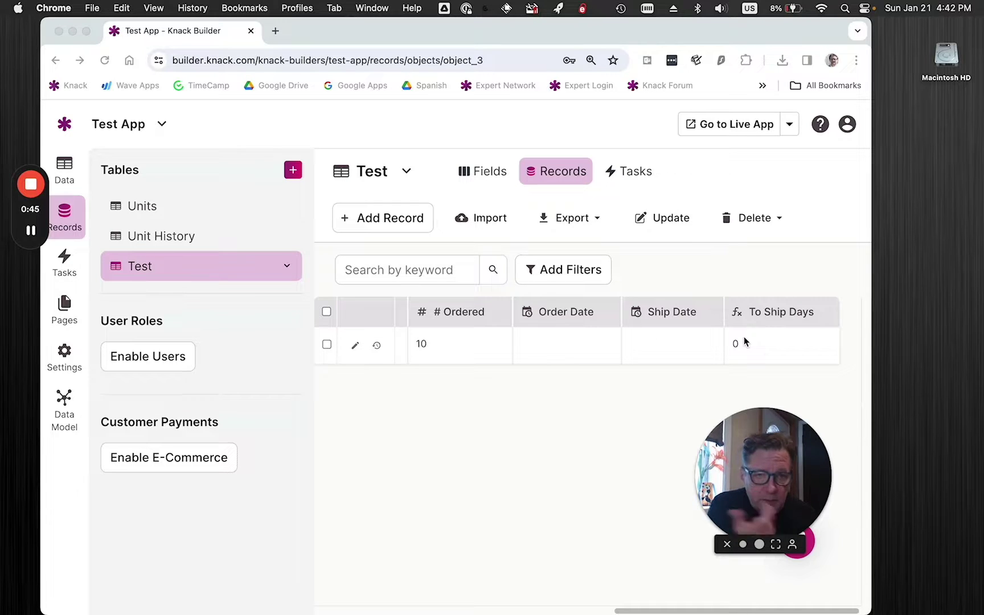
Step: Set the record's Order Date to 01/01/2024 and submit it
{"action": "left_click", "coordinate": [566, 340]}
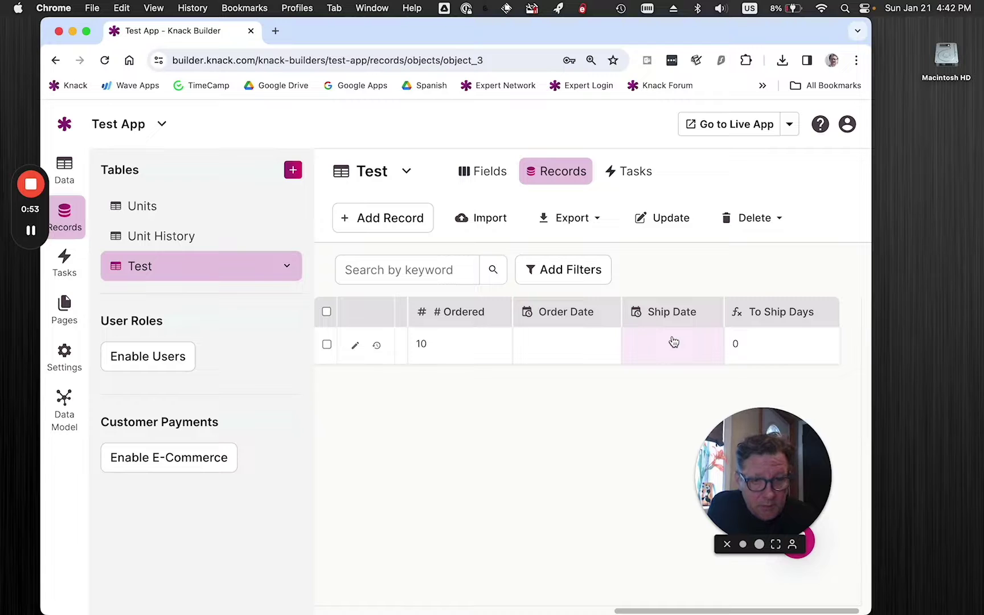
{"action": "left_click", "coordinate": [566, 346]}
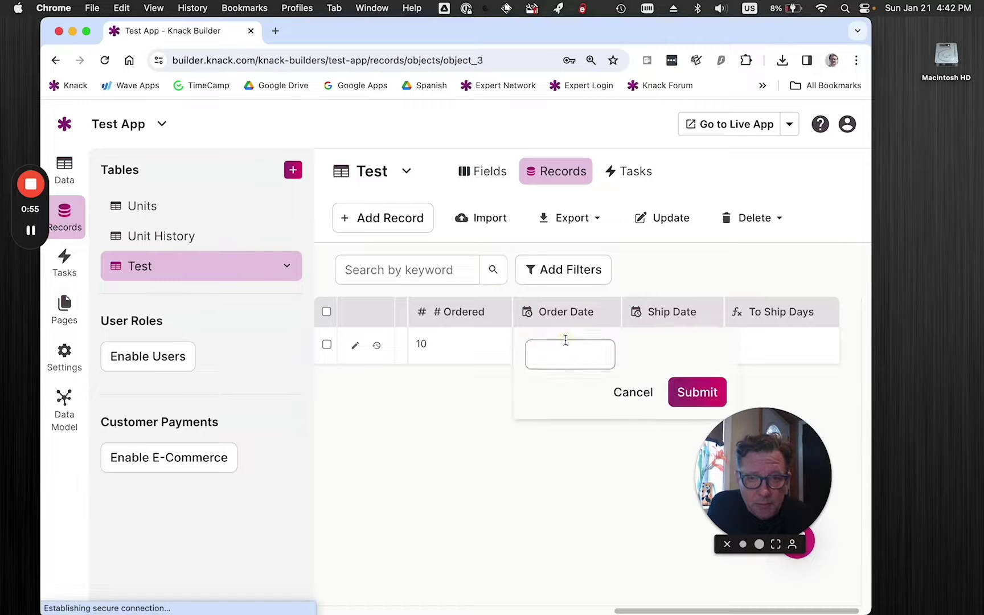
{"action": "left_click", "coordinate": [565, 353]}
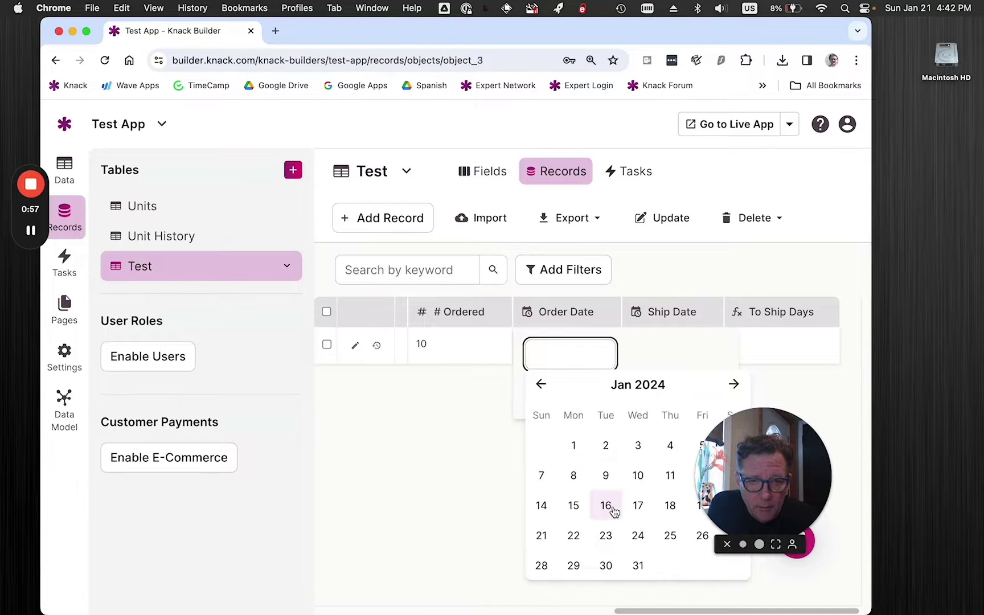
{"action": "left_click", "coordinate": [573, 446]}
{"action": "left_click", "coordinate": [694, 403]}
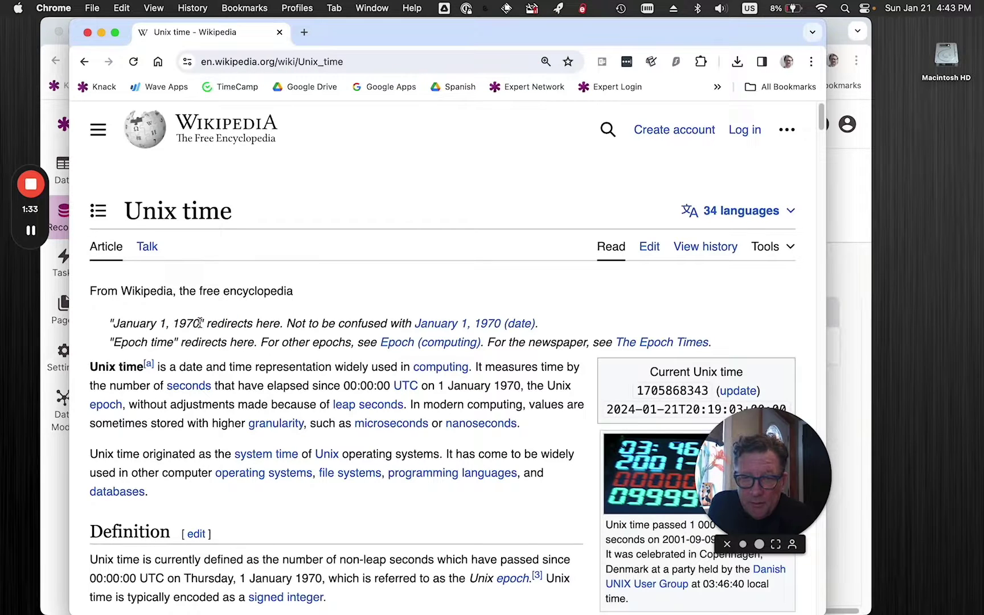
Step: Read the Wikipedia article on Unix time, covering the 1970 epoch definition and leap seconds, and put its window away
{"action": "left_click", "coordinate": [200, 323]}
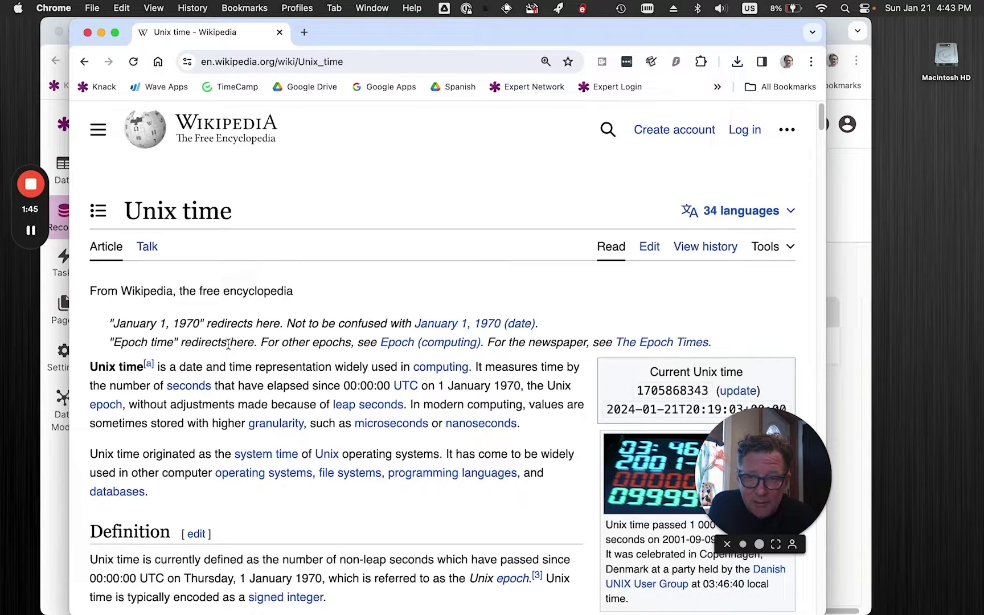
{"action": "scroll", "coordinate": [388, 406], "scroll_direction": "down", "scroll_amount": 1}
{"action": "scroll", "coordinate": [387, 405], "scroll_direction": "down", "scroll_amount": 10}
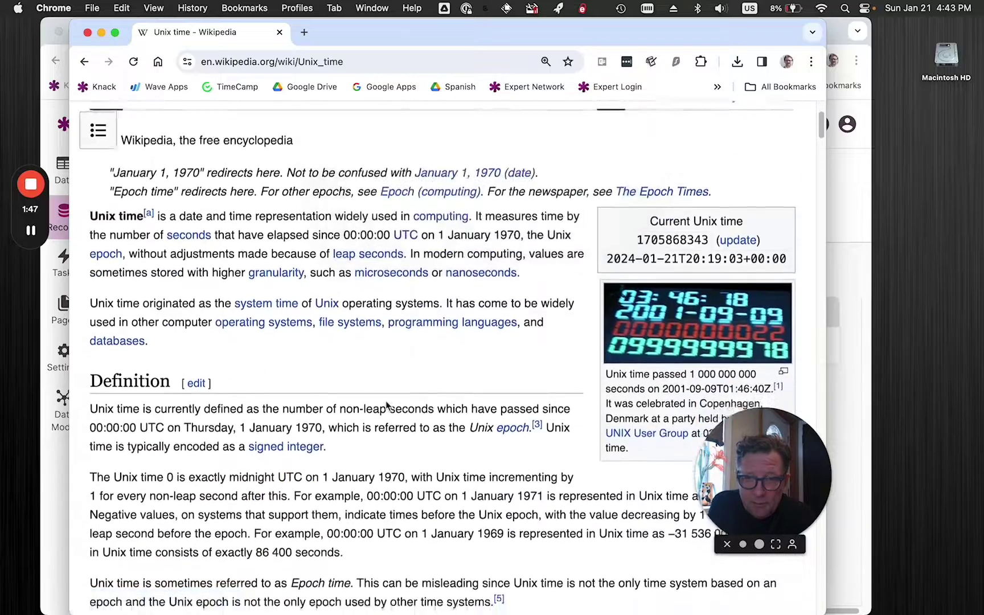
{"action": "scroll", "coordinate": [387, 405], "scroll_direction": "down", "scroll_amount": 4}
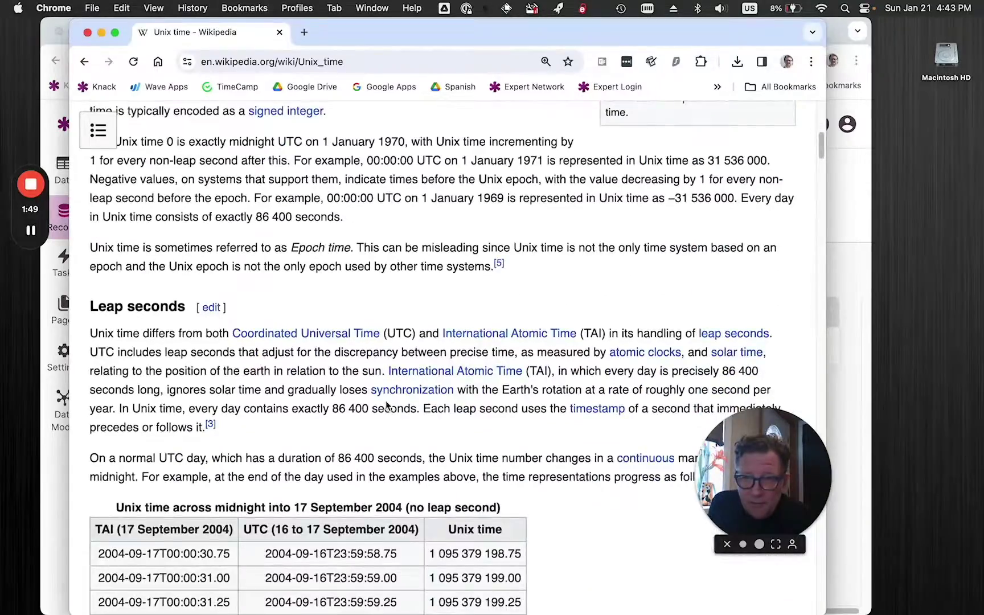
{"action": "scroll", "coordinate": [387, 405], "scroll_direction": "down", "scroll_amount": 3}
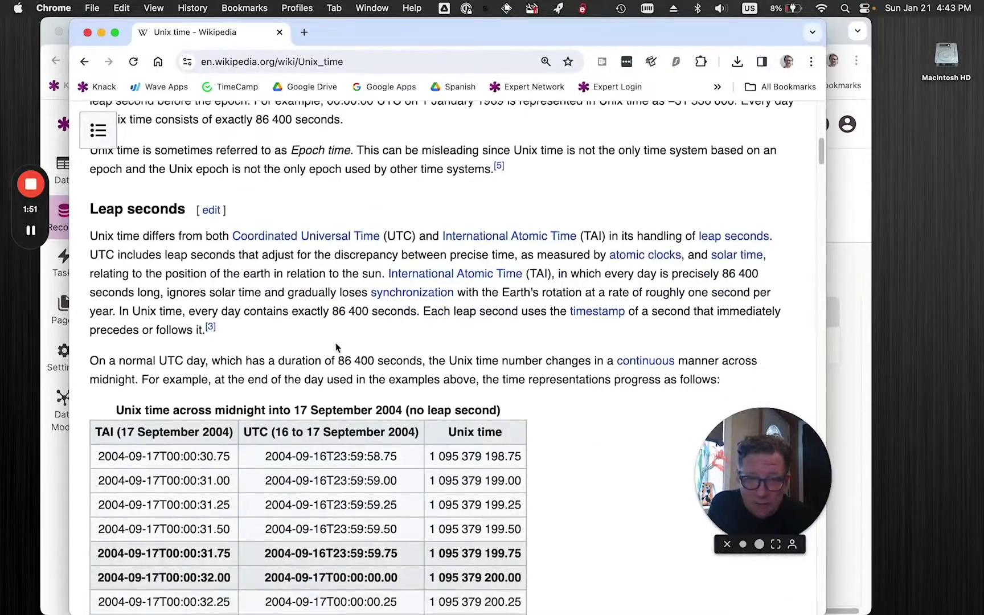
{"action": "scroll", "coordinate": [336, 347], "scroll_direction": "down", "scroll_amount": 11}
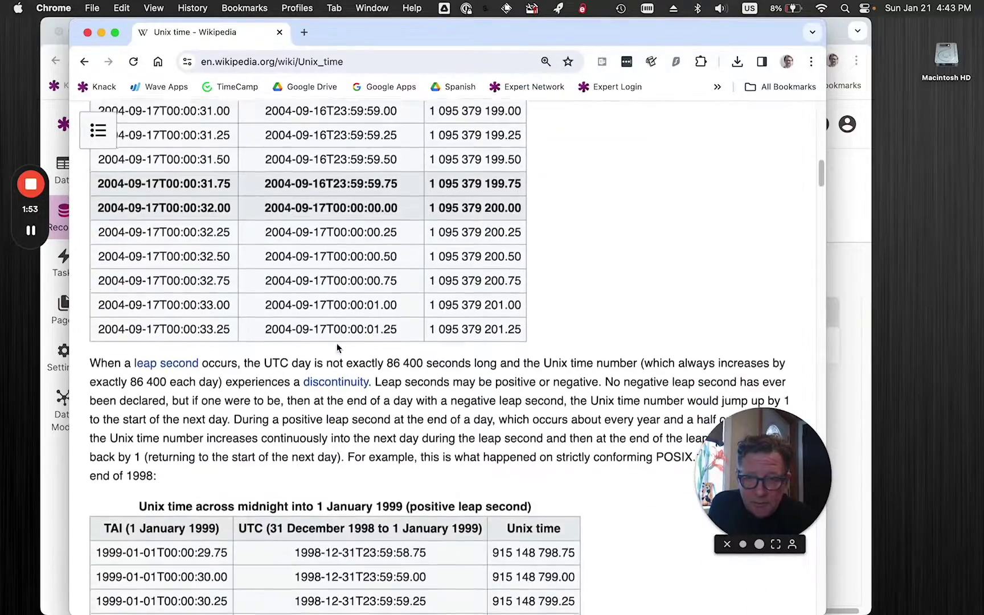
{"action": "scroll", "coordinate": [336, 347], "scroll_direction": "down", "scroll_amount": 20}
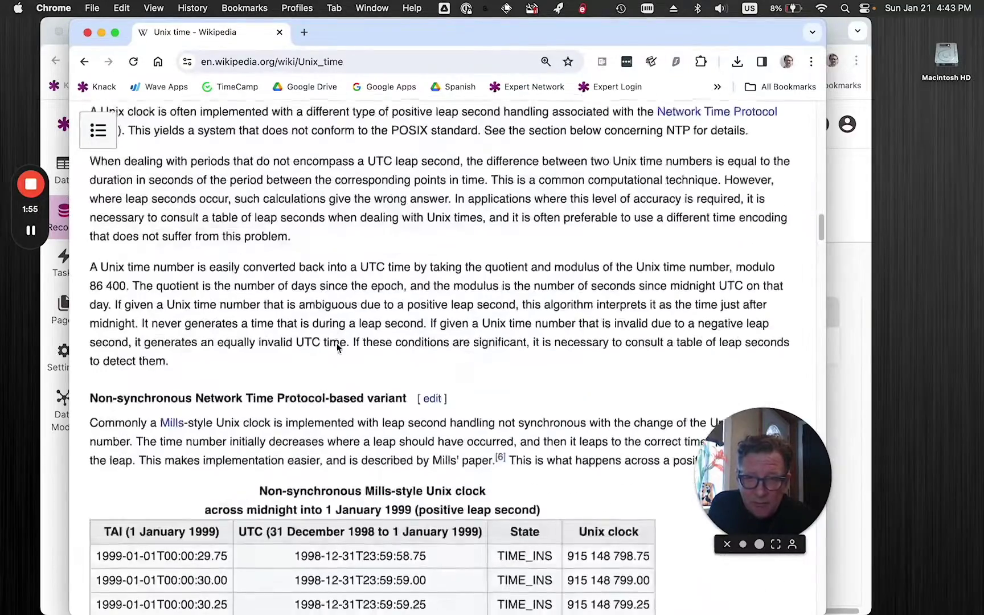
{"action": "scroll", "coordinate": [337, 347], "scroll_direction": "down", "scroll_amount": 15}
{"action": "scroll", "coordinate": [338, 349], "scroll_direction": "up", "scroll_amount": 20}
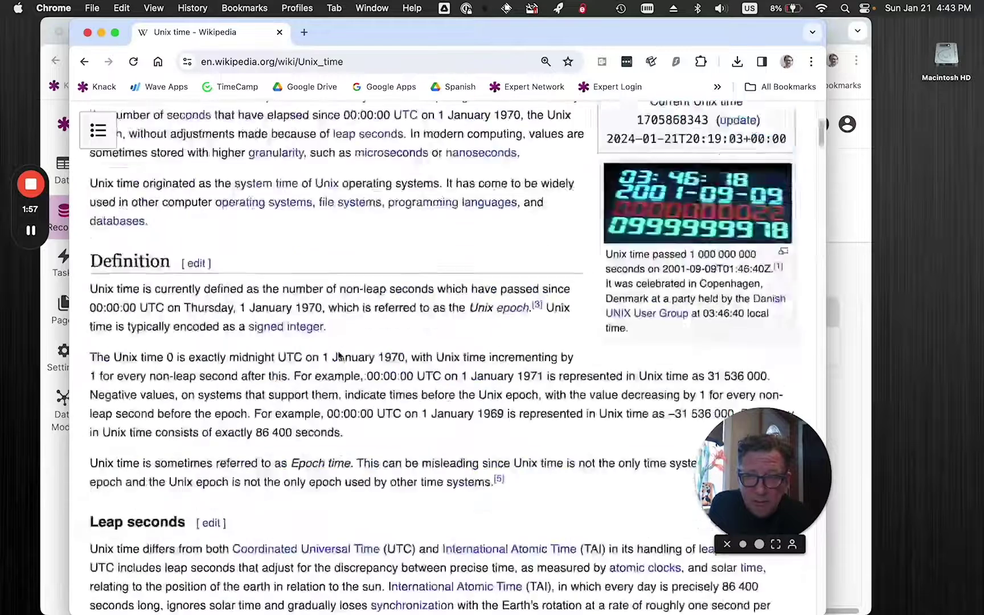
{"action": "scroll", "coordinate": [339, 356], "scroll_direction": "up", "scroll_amount": 8}
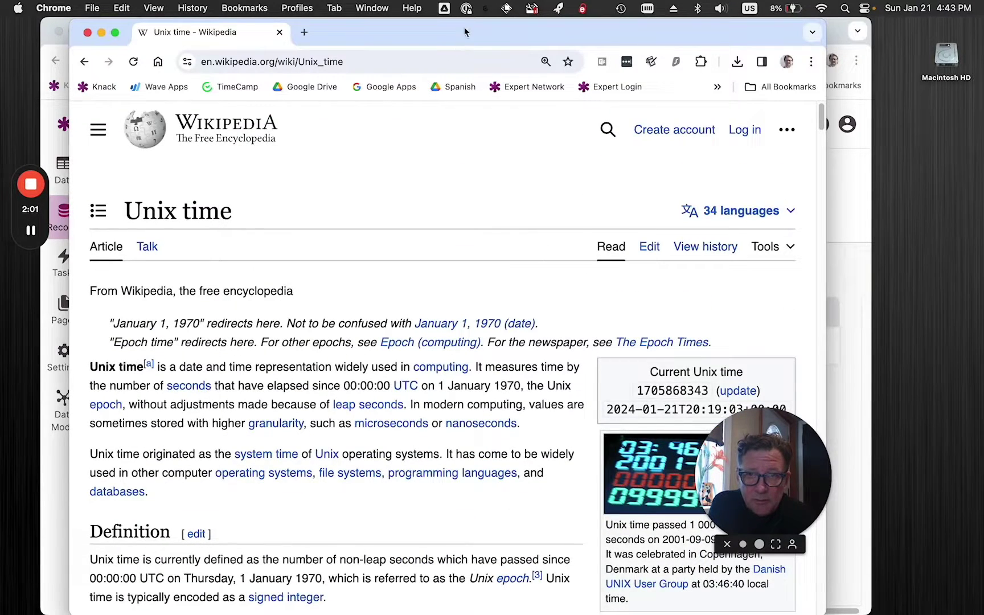
{"action": "key", "text": "super+m"}
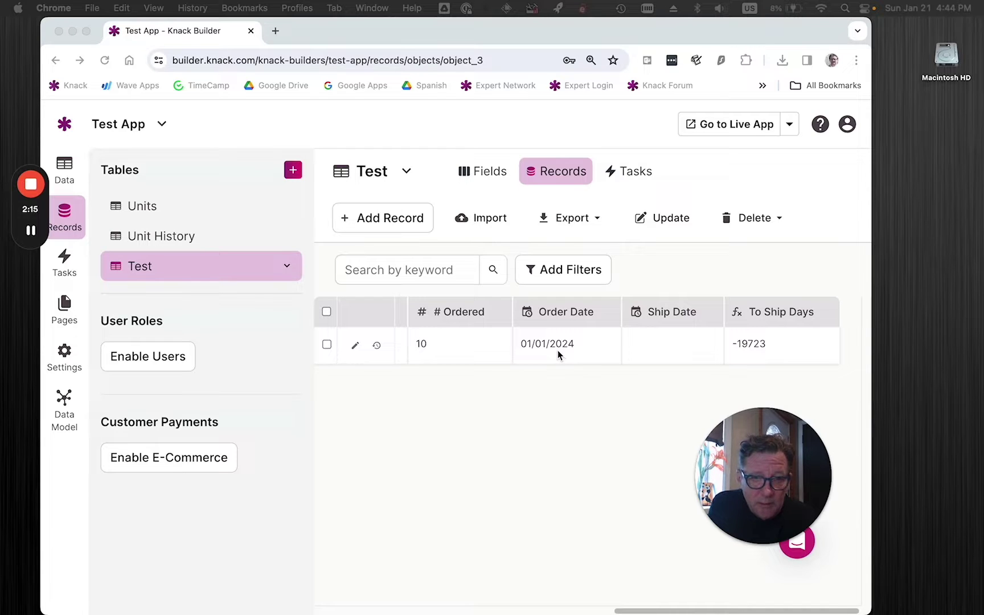
Step: Set the record's empty Ship Date to 01/01/1970 and submit it
{"action": "left_click", "coordinate": [660, 355]}
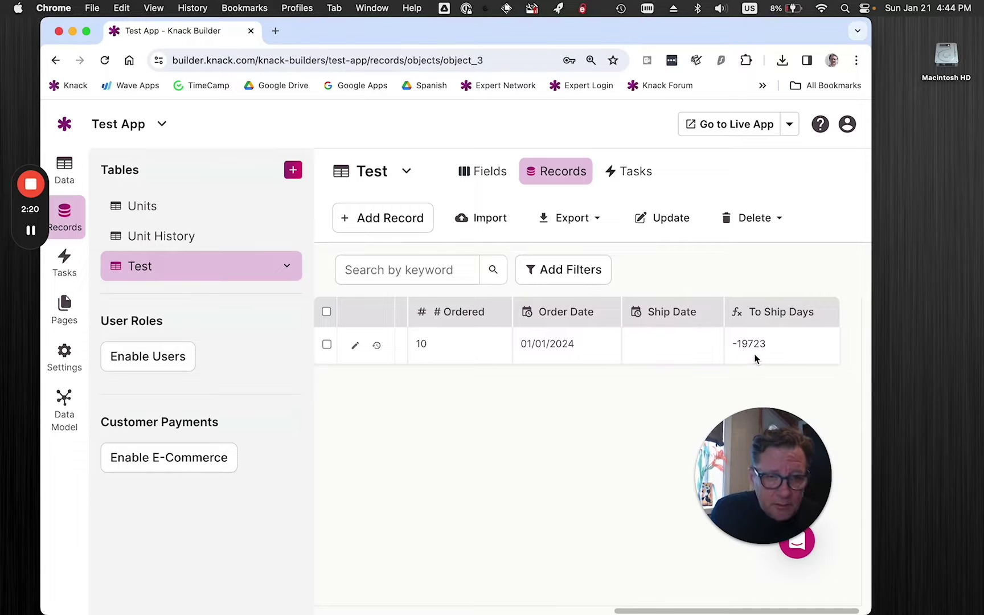
{"action": "left_click", "coordinate": [642, 353]}
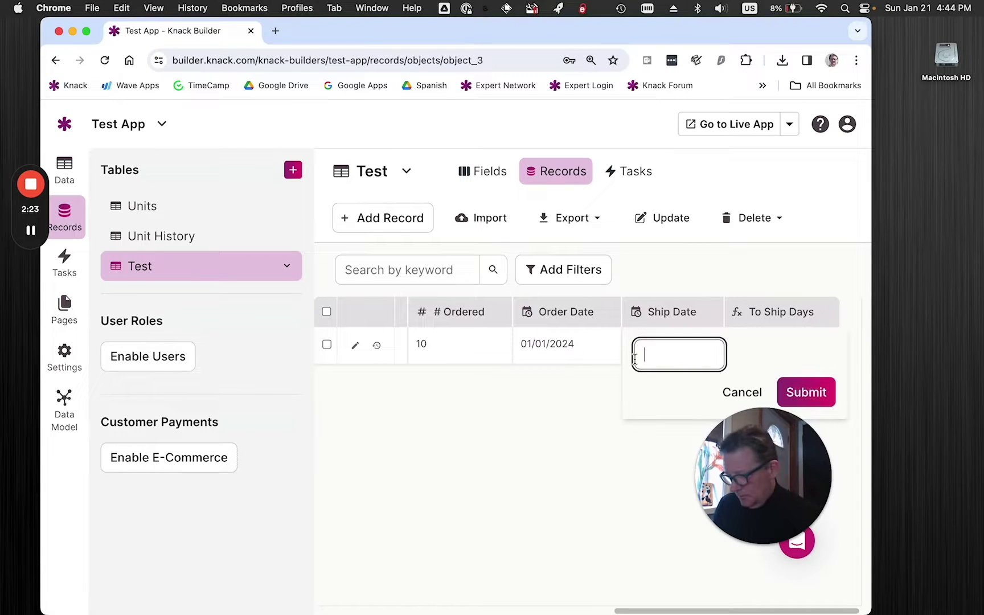
{"action": "type", "text": "01/0"}
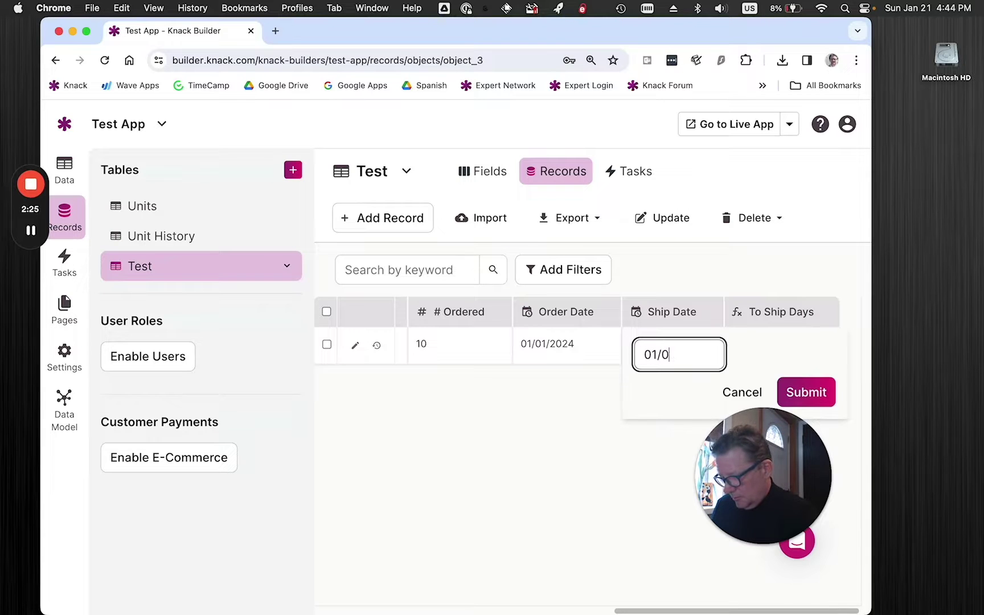
{"action": "type", "text": "1/197"}
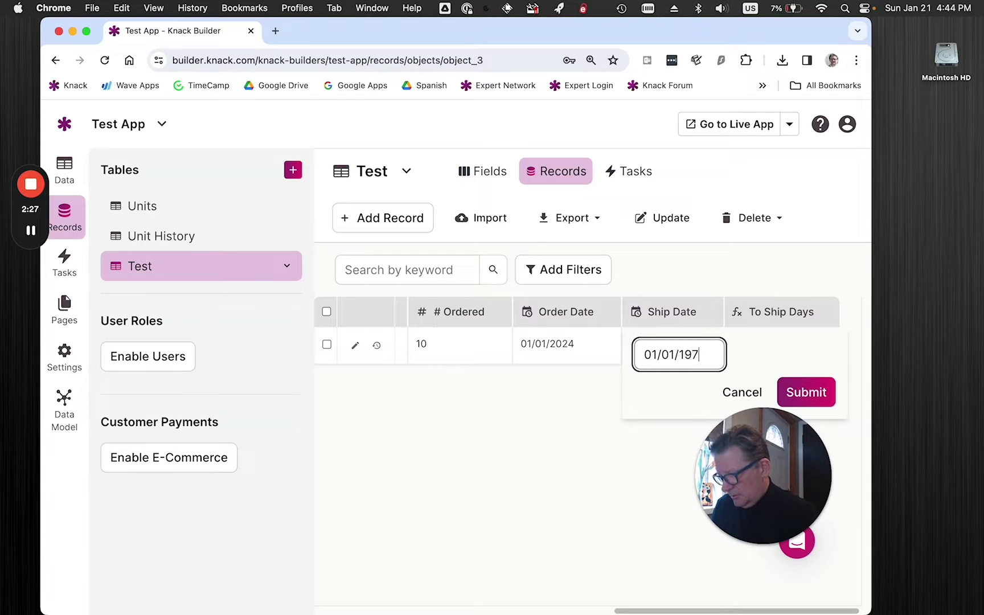
{"action": "type", "text": "0"}
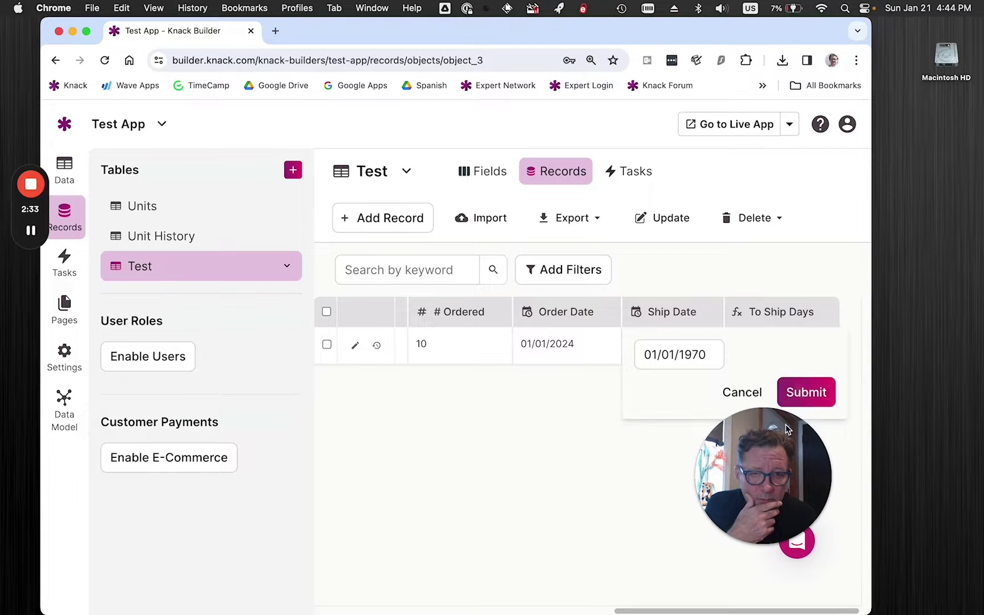
{"action": "left_click", "coordinate": [801, 394]}
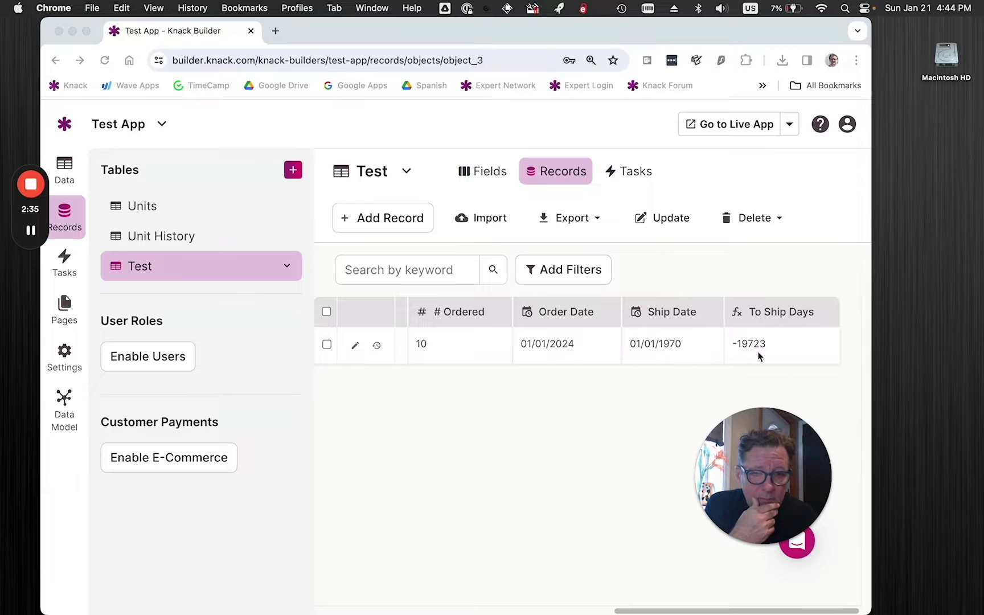
Step: Set the record's Ship Date to 01/08/2024 and submit it
{"action": "left_click", "coordinate": [697, 345]}
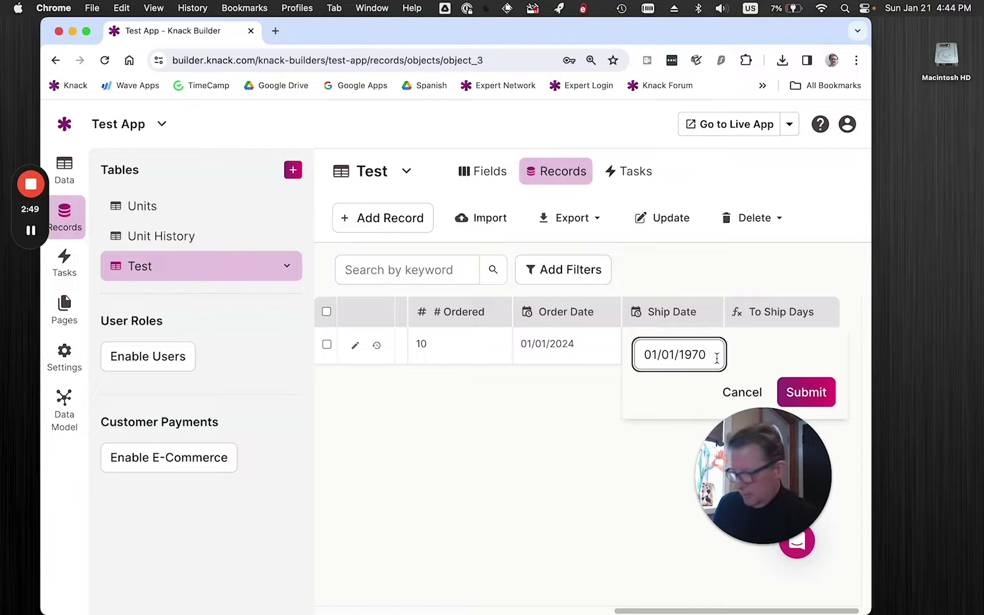
{"action": "triple_click", "coordinate": [683, 353]}
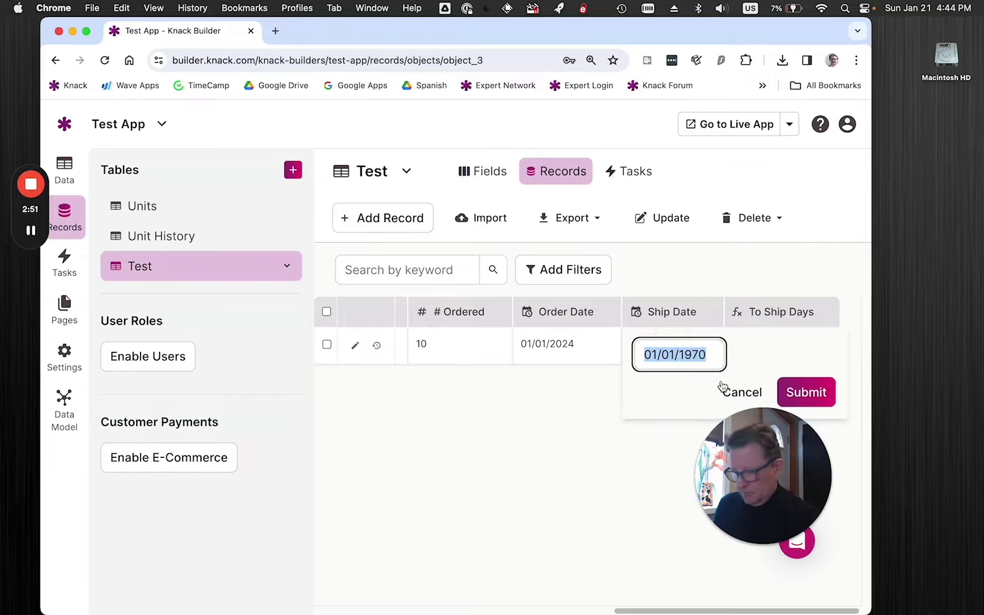
{"action": "left_click", "coordinate": [675, 354]}
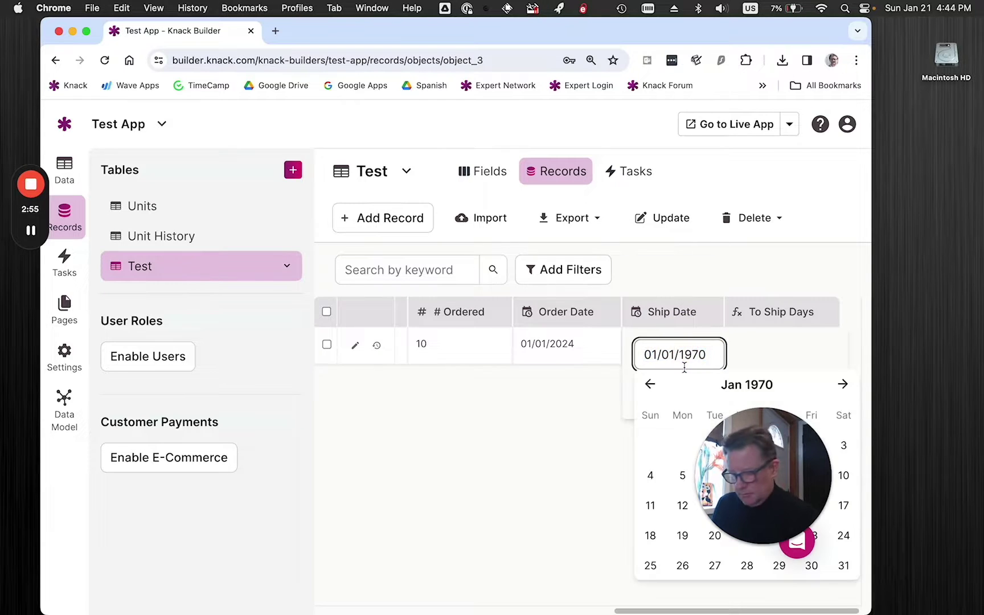
{"action": "key", "text": "BackSpace"}
{"action": "type", "text": "8"}
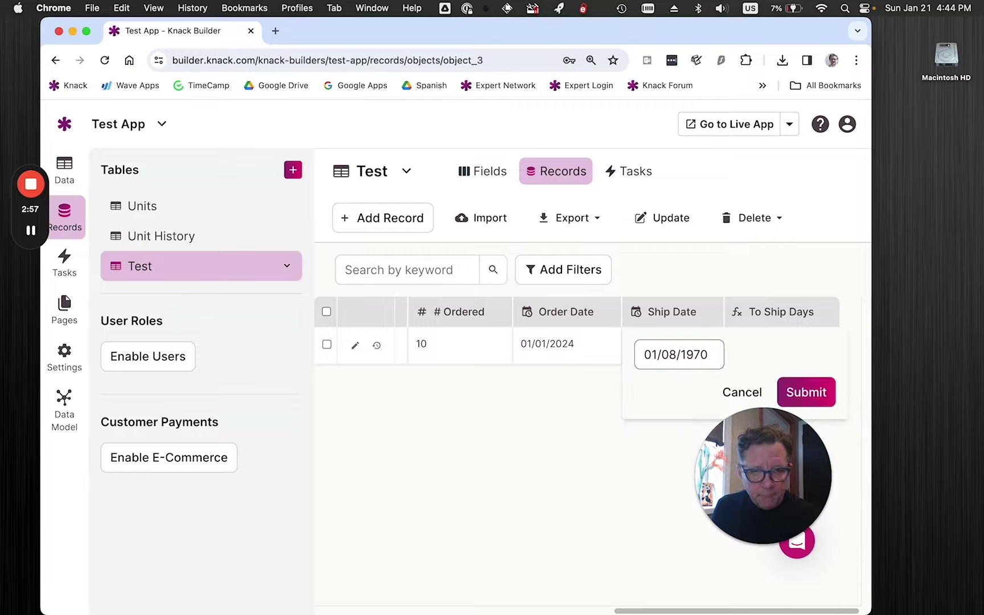
{"action": "key", "text": "Tab"}
{"action": "left_click", "coordinate": [716, 354]}
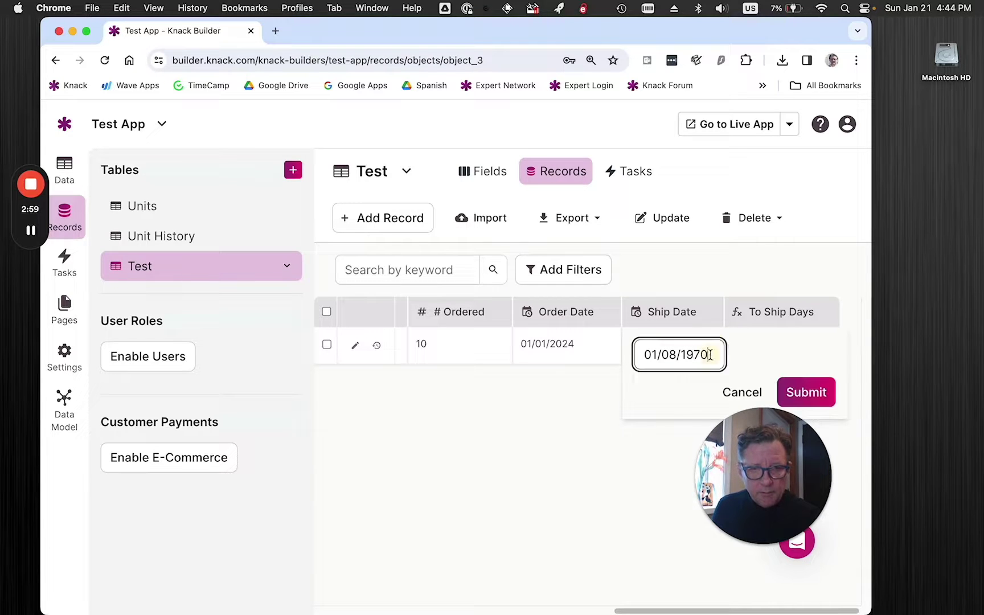
{"action": "key", "text": "BackSpace"}
{"action": "key", "text": "BackSpace"}
{"action": "key", "text": "BackSpace"}
{"action": "key", "text": "BackSpace"}
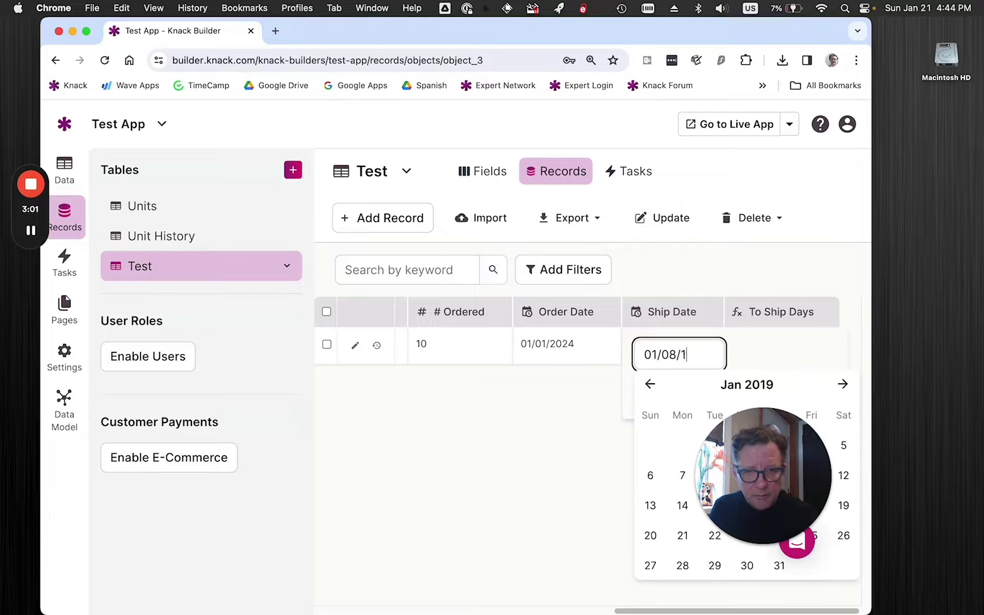
{"action": "type", "text": "2024"}
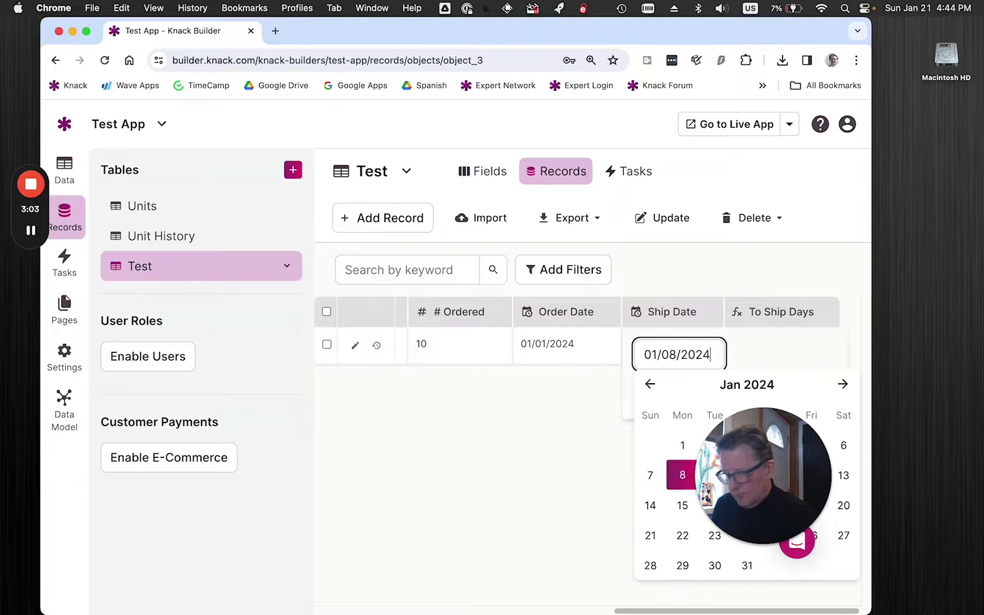
{"action": "left_click", "coordinate": [776, 347]}
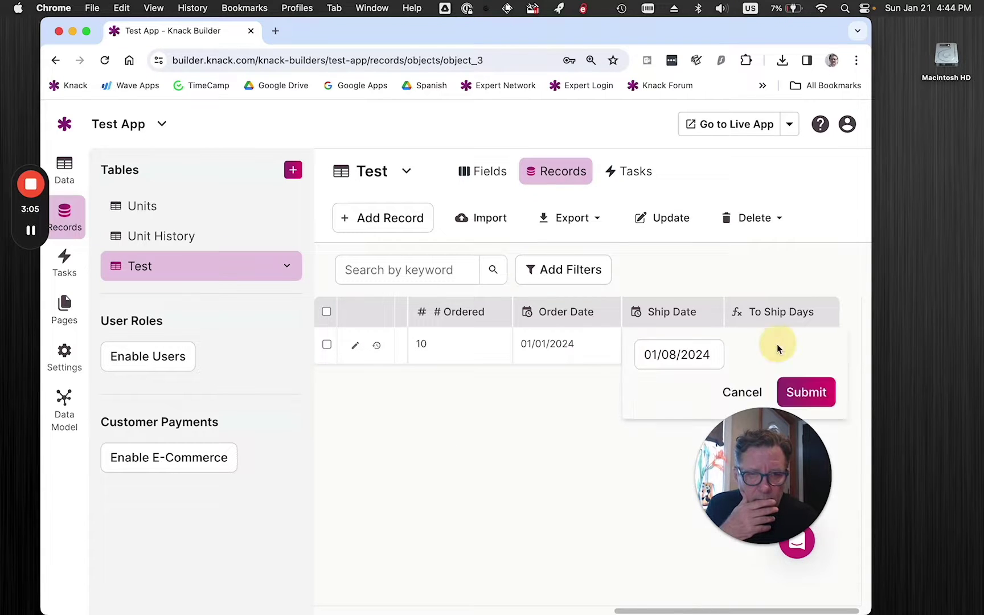
{"action": "left_click", "coordinate": [831, 392]}
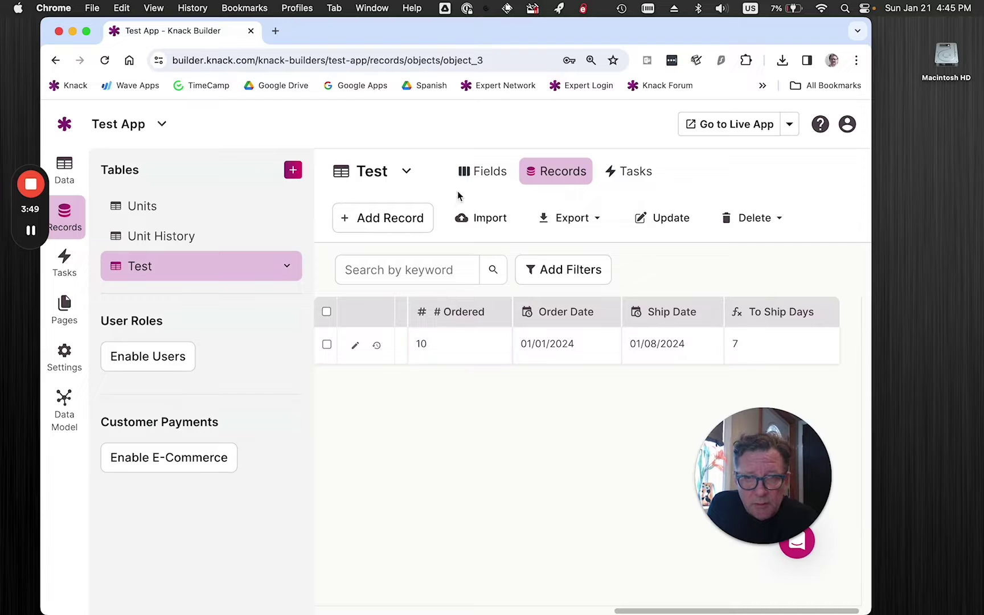
Step: Add a Number field named To Ship to the Test table, keeping the default number settings
{"action": "left_click", "coordinate": [486, 172]}
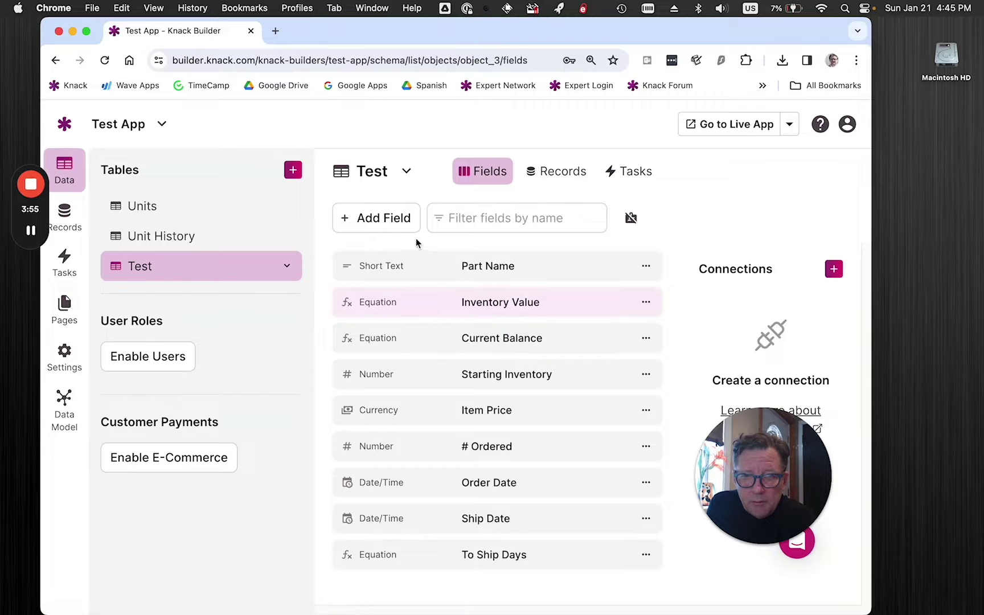
{"action": "left_click", "coordinate": [370, 222]}
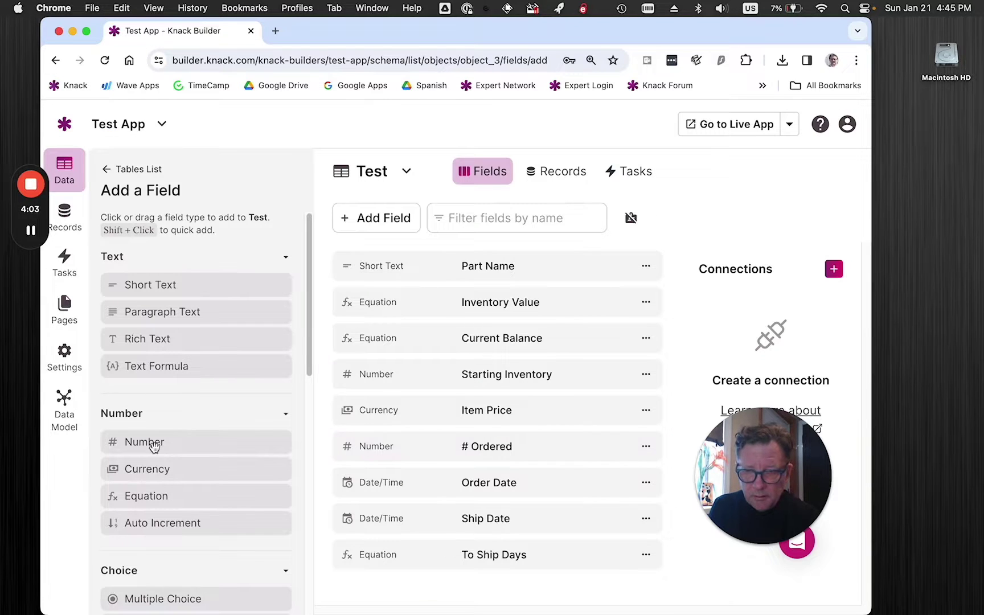
{"action": "left_click", "coordinate": [149, 442]}
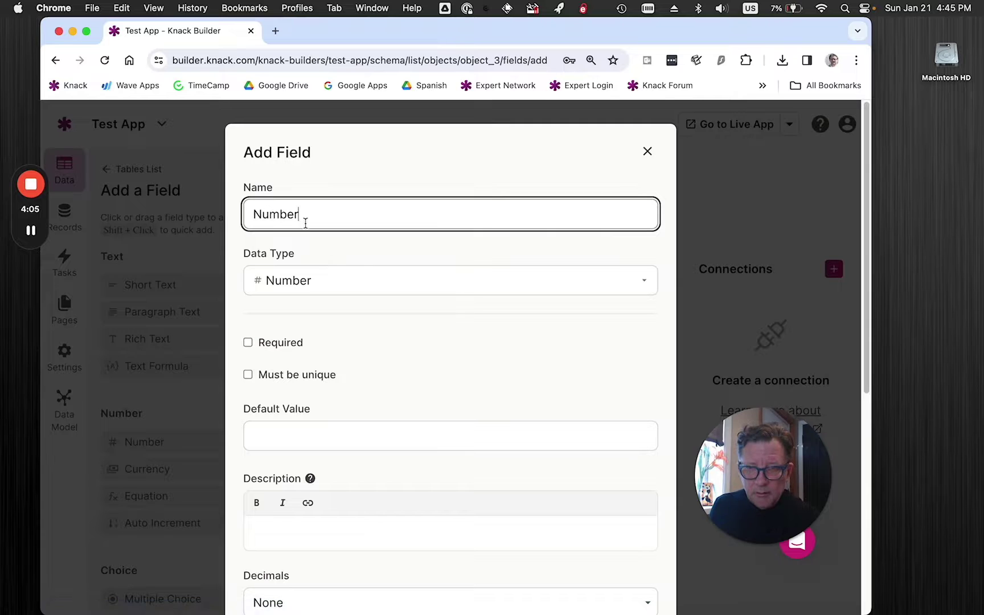
{"action": "double_click", "coordinate": [289, 206]}
{"action": "double_click", "coordinate": [290, 206]}
{"action": "type", "text": "To Ship"}
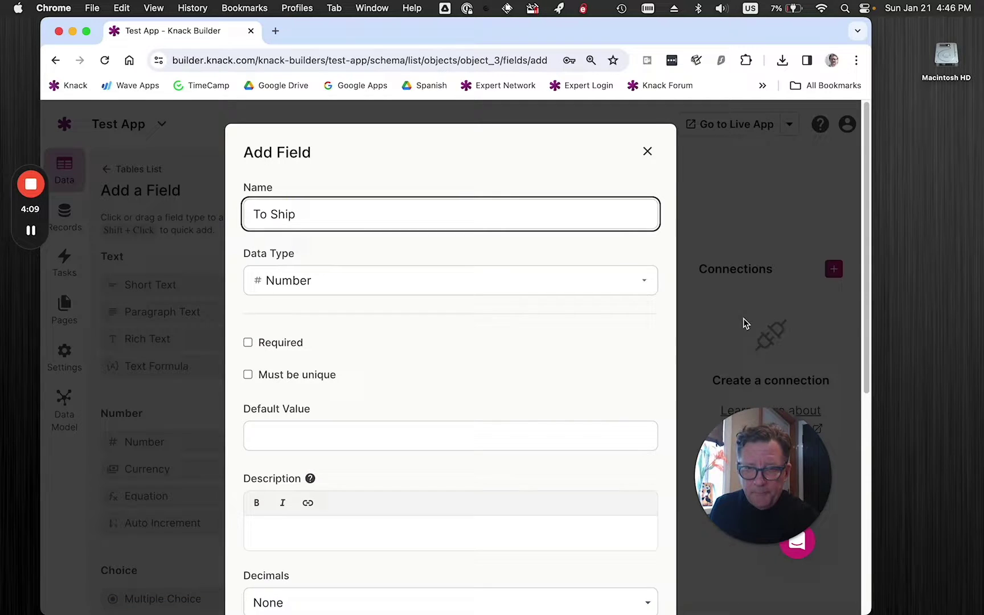
{"action": "scroll", "coordinate": [505, 347], "scroll_direction": "down", "scroll_amount": 7}
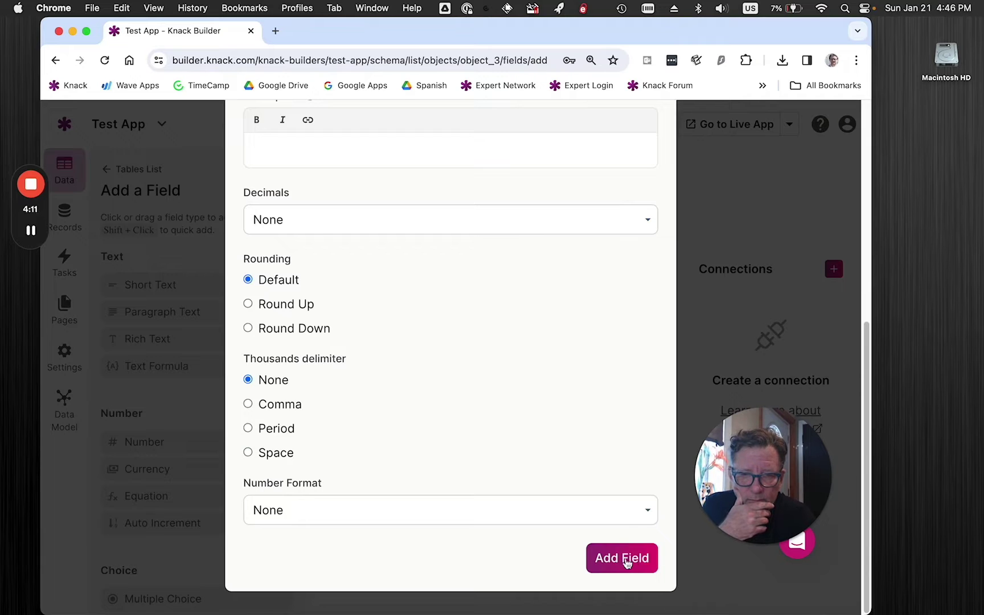
{"action": "left_click", "coordinate": [627, 562]}
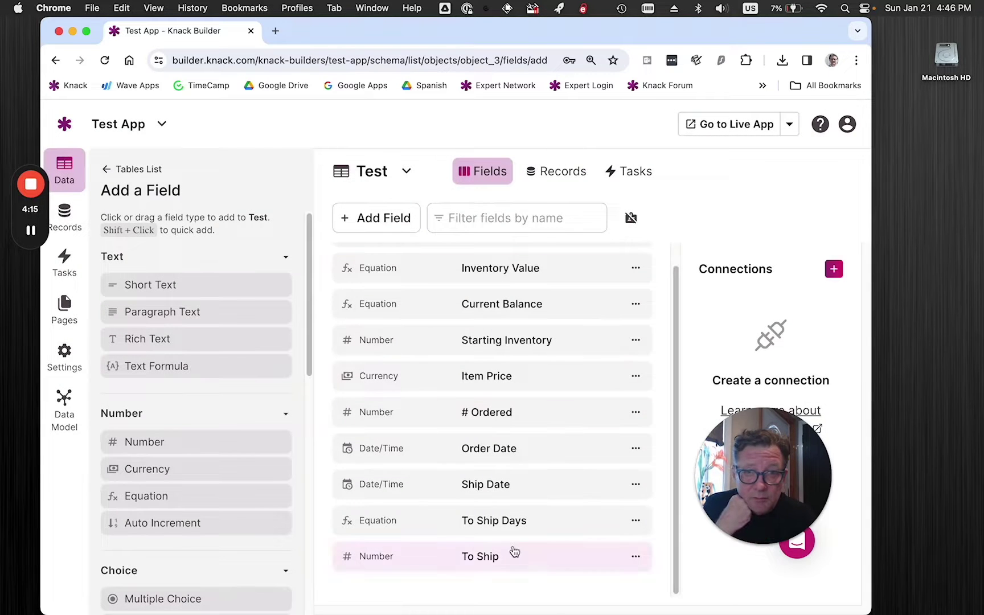
Step: Add a conditional rule to the To Ship field with the criterion To Ship Days lower than custom value 0
{"action": "left_click", "coordinate": [514, 551]}
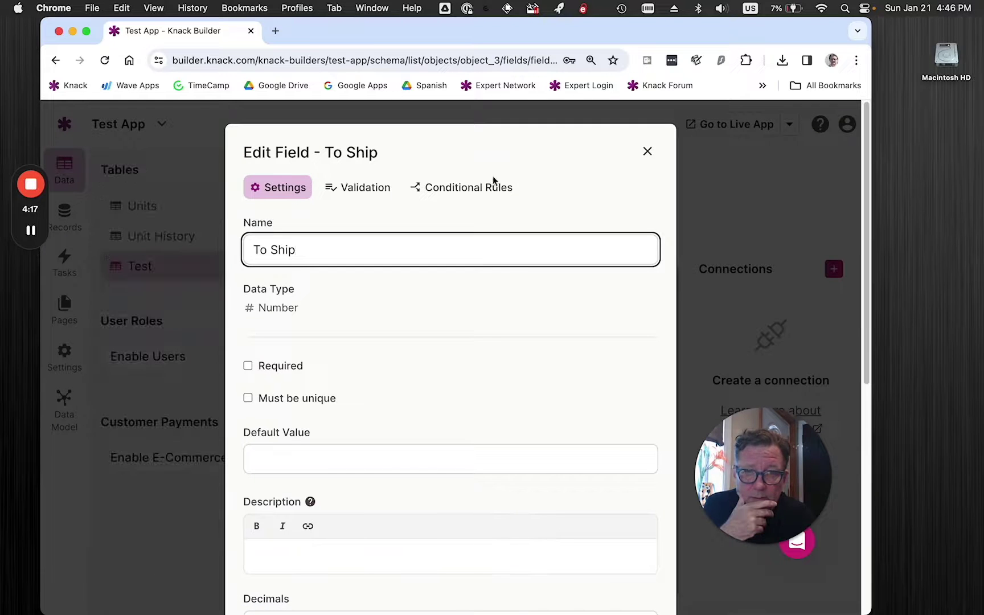
{"action": "left_click", "coordinate": [488, 191]}
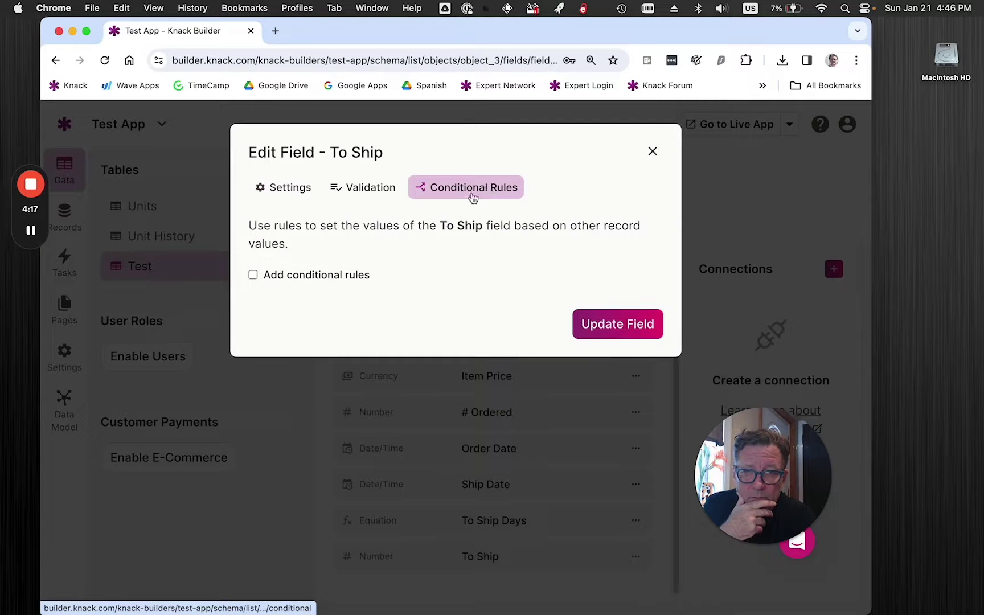
{"action": "left_click", "coordinate": [284, 276]}
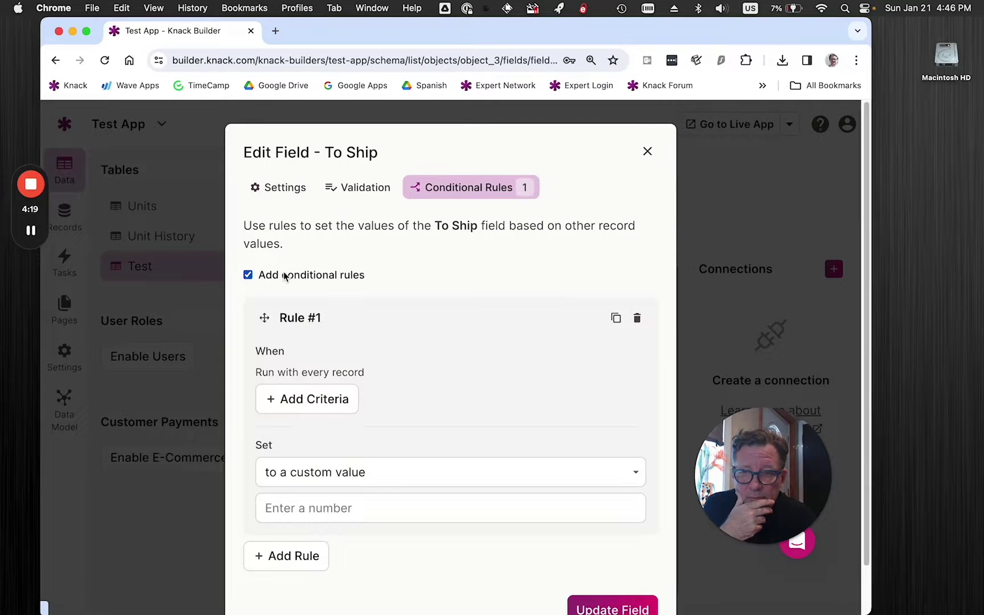
{"action": "left_click", "coordinate": [293, 395]}
{"action": "left_click", "coordinate": [351, 376]}
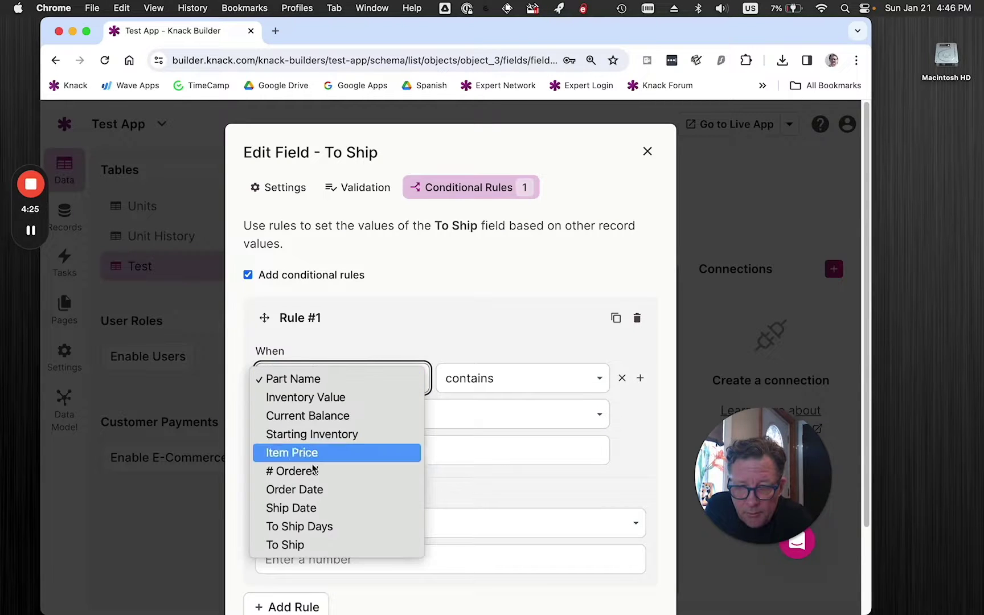
{"action": "left_click", "coordinate": [333, 526]}
{"action": "left_click", "coordinate": [519, 384]}
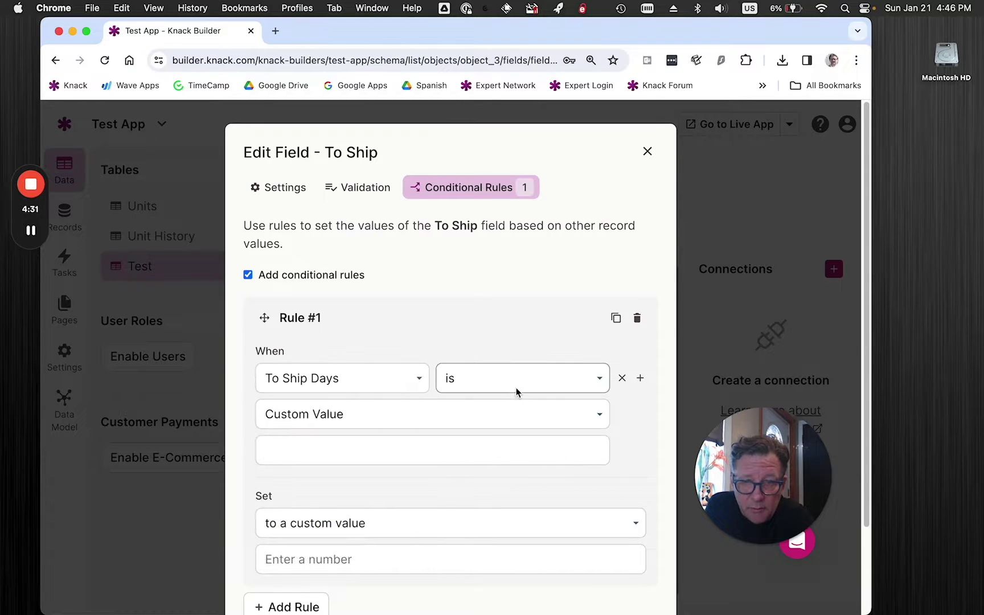
{"action": "left_click", "coordinate": [513, 433]}
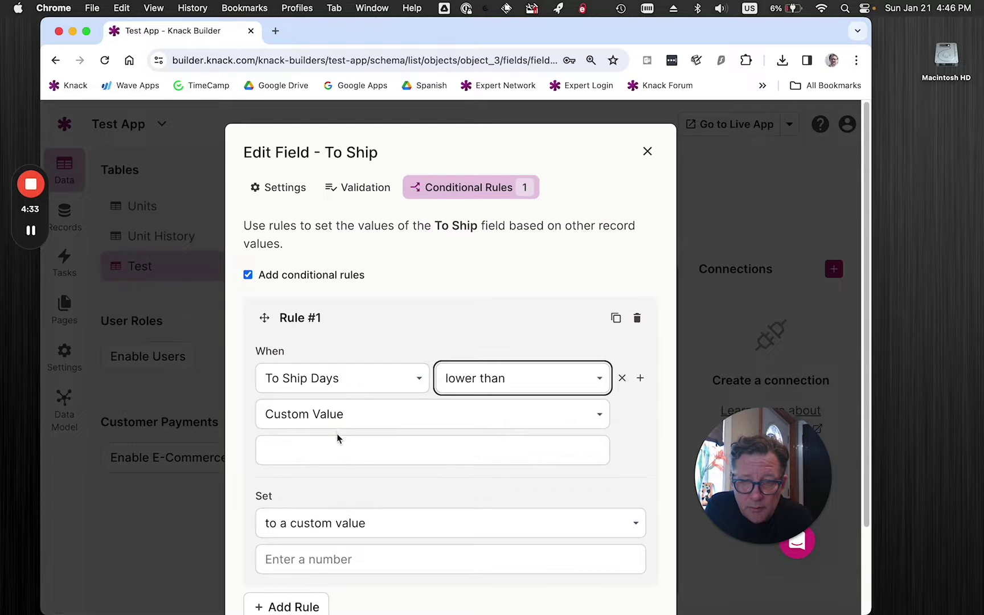
{"action": "left_click", "coordinate": [348, 449]}
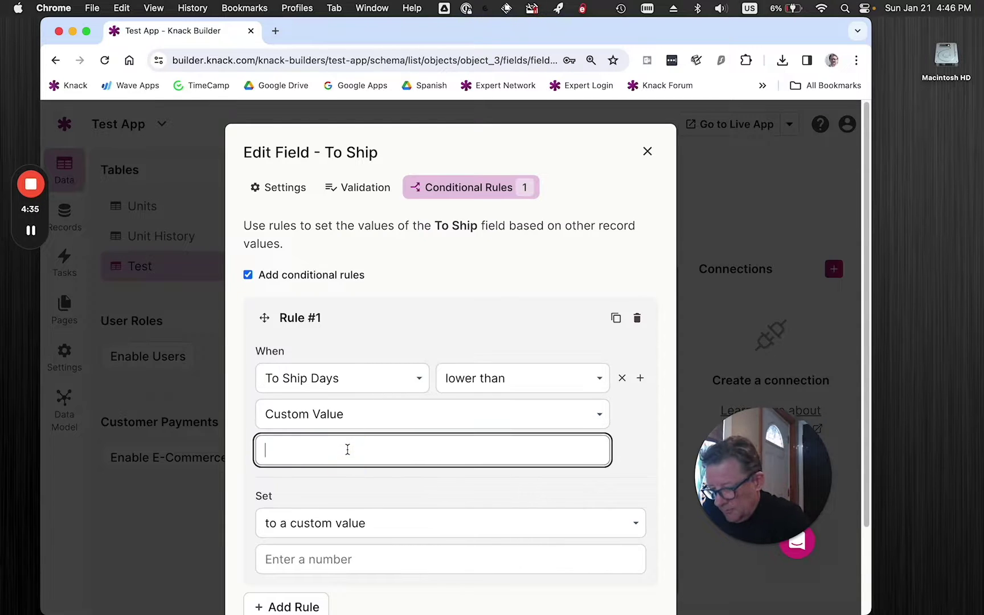
Step: Duplicate Rule #1 and change the copy's criterion to To Ship Days higher than -1
{"action": "scroll", "coordinate": [463, 501], "scroll_direction": "down", "scroll_amount": 3}
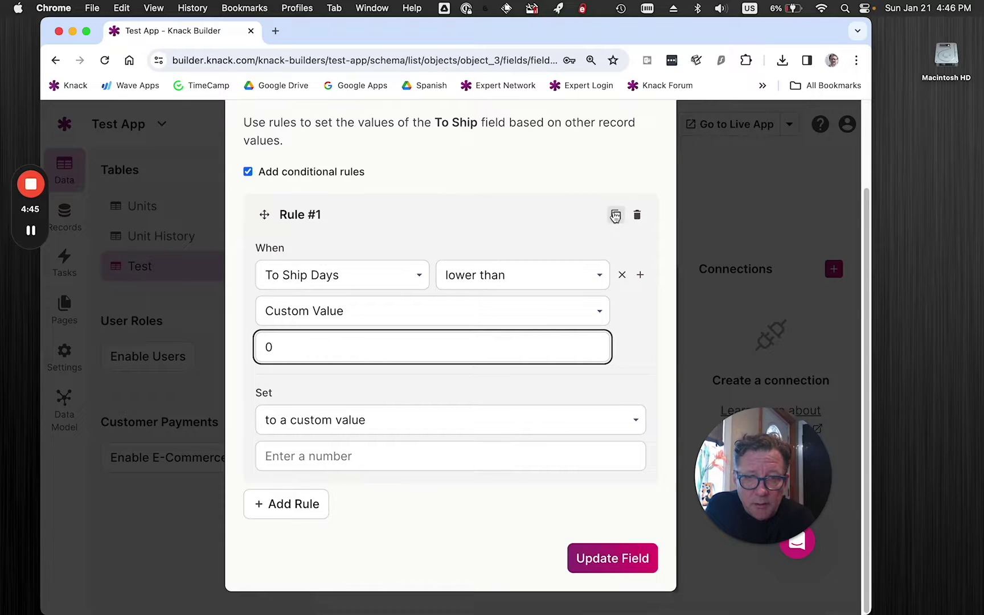
{"action": "left_click", "coordinate": [614, 215]}
{"action": "scroll", "coordinate": [479, 416], "scroll_direction": "down", "scroll_amount": 5}
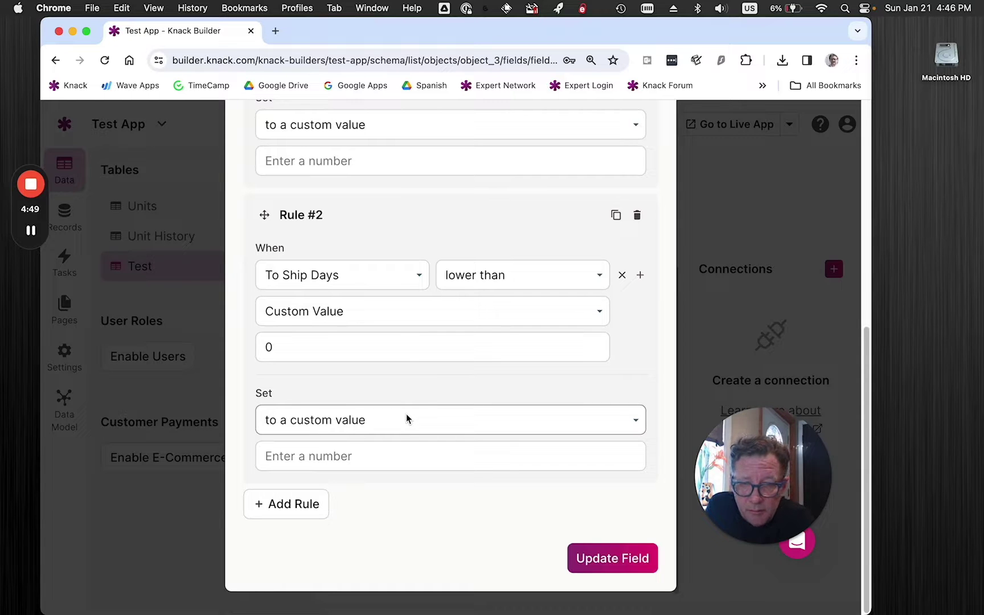
{"action": "left_click", "coordinate": [509, 275]}
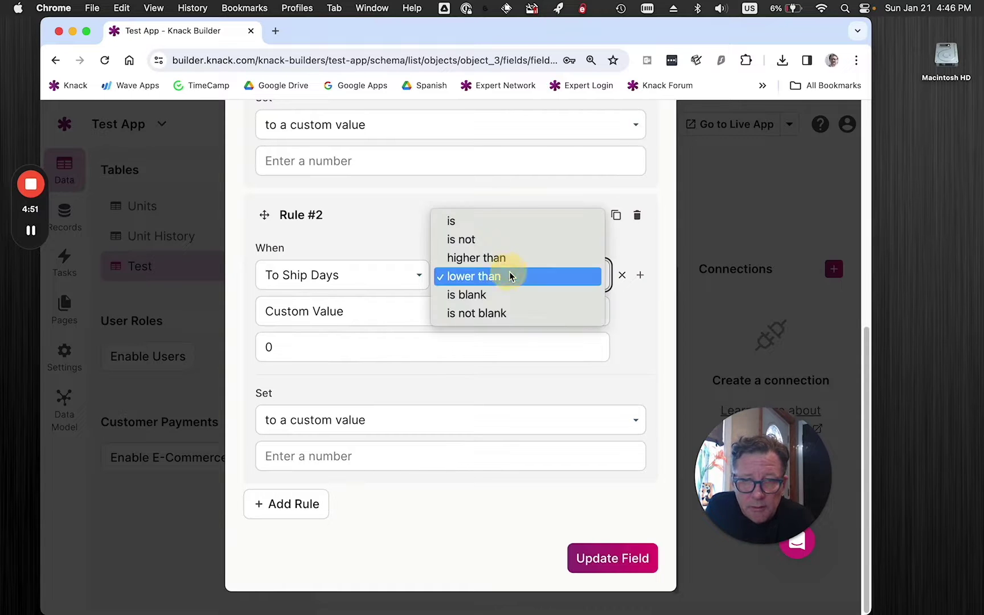
{"action": "left_click", "coordinate": [512, 258]}
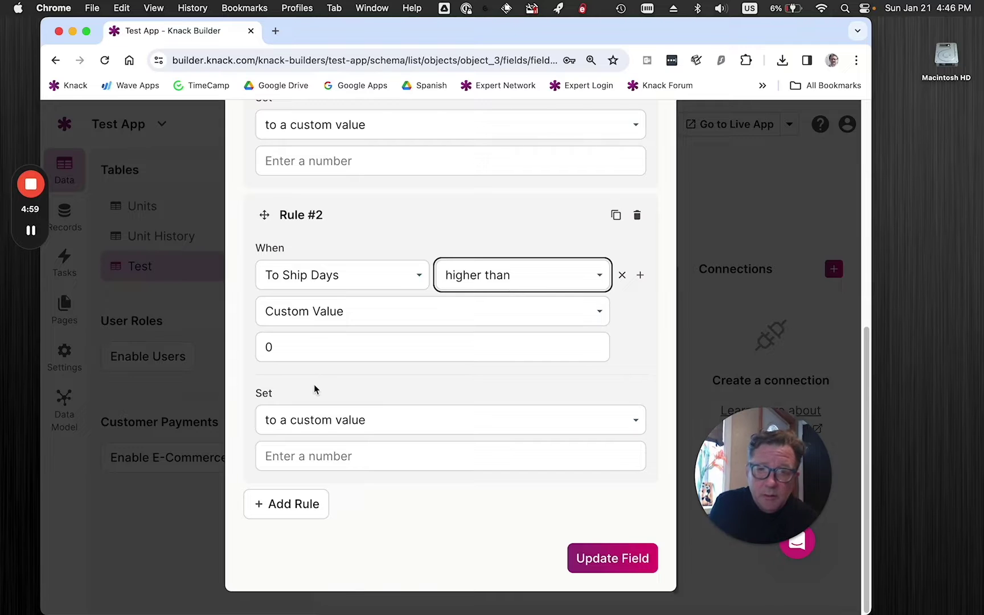
{"action": "left_click", "coordinate": [312, 348]}
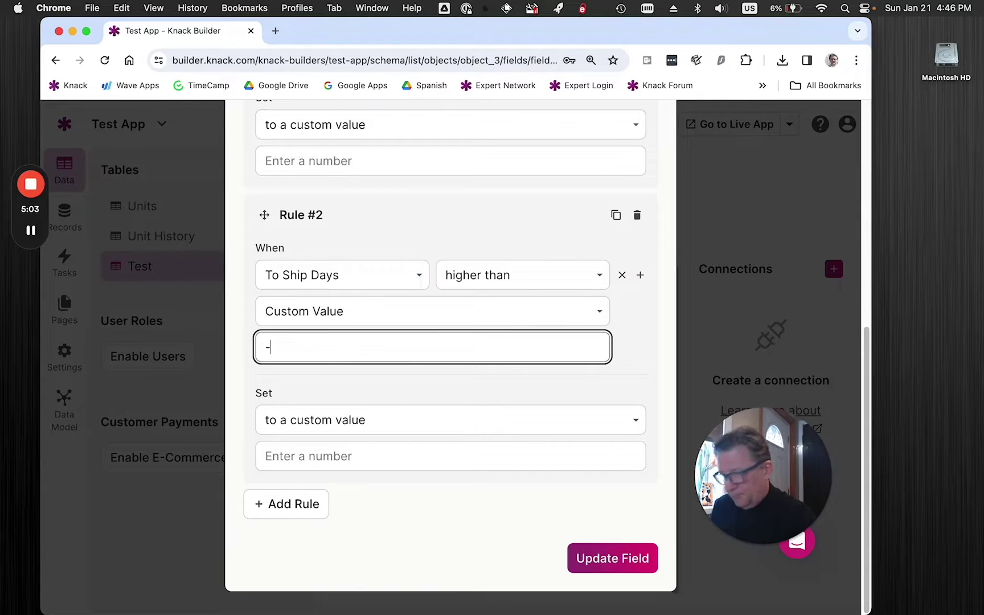
Step: Make Rule #2 set To Ship to the field value To Ship Days, and update the field
{"action": "left_click", "coordinate": [383, 421]}
{"action": "left_click", "coordinate": [385, 438]}
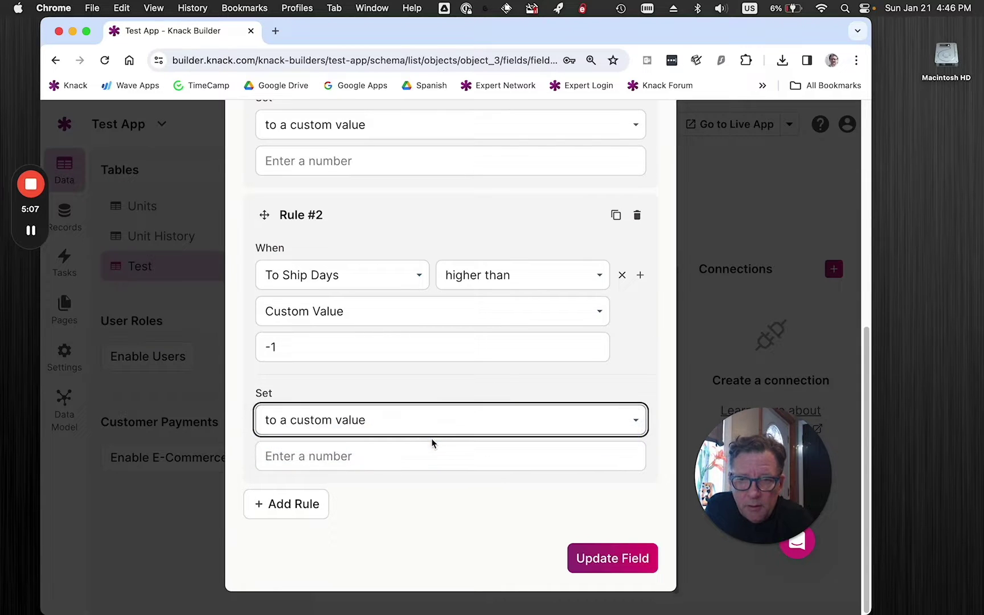
{"action": "left_click", "coordinate": [408, 451]}
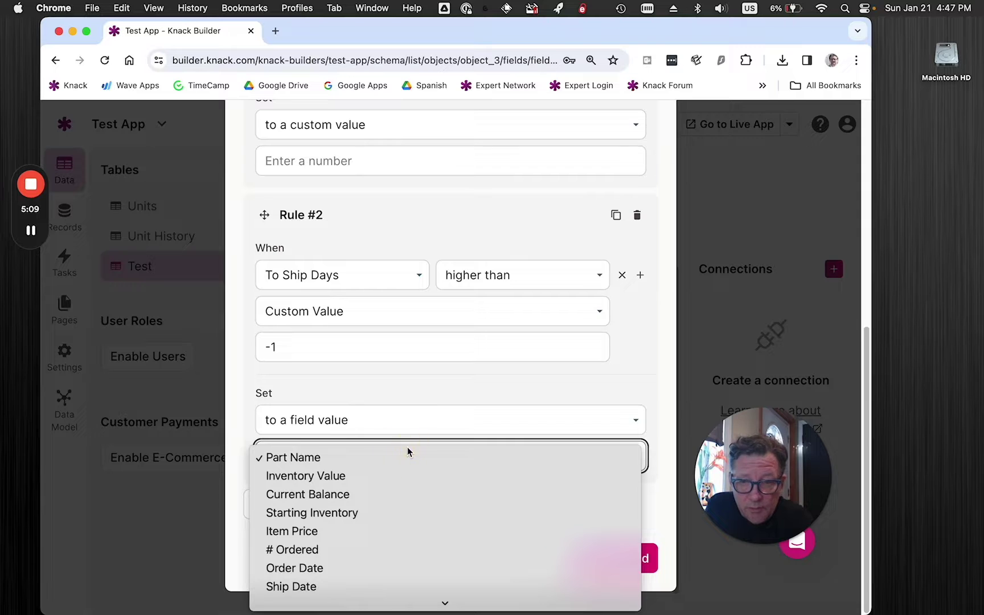
{"action": "scroll", "coordinate": [408, 451], "scroll_direction": "down", "scroll_amount": 1}
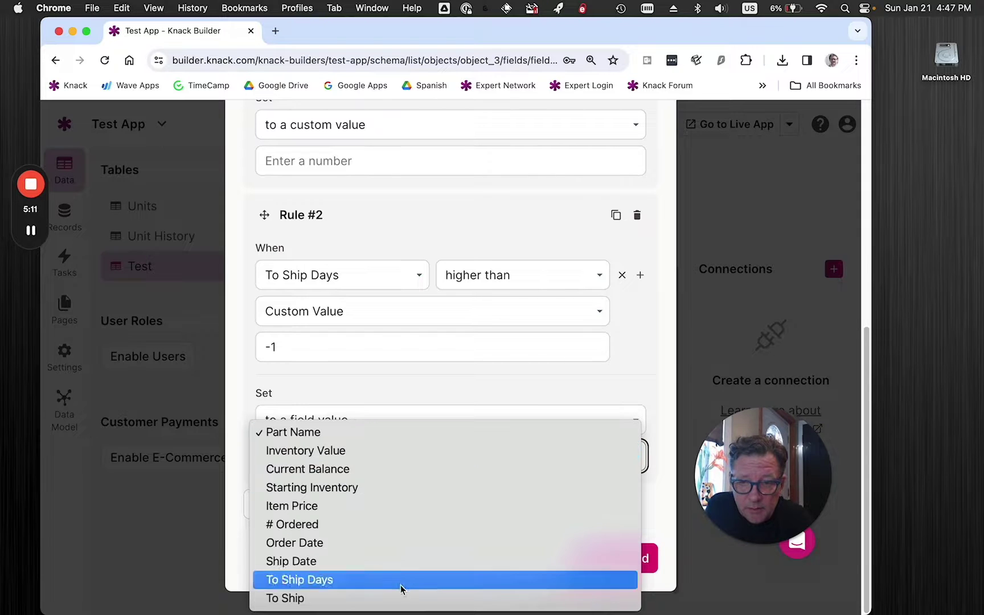
{"action": "left_click", "coordinate": [378, 580]}
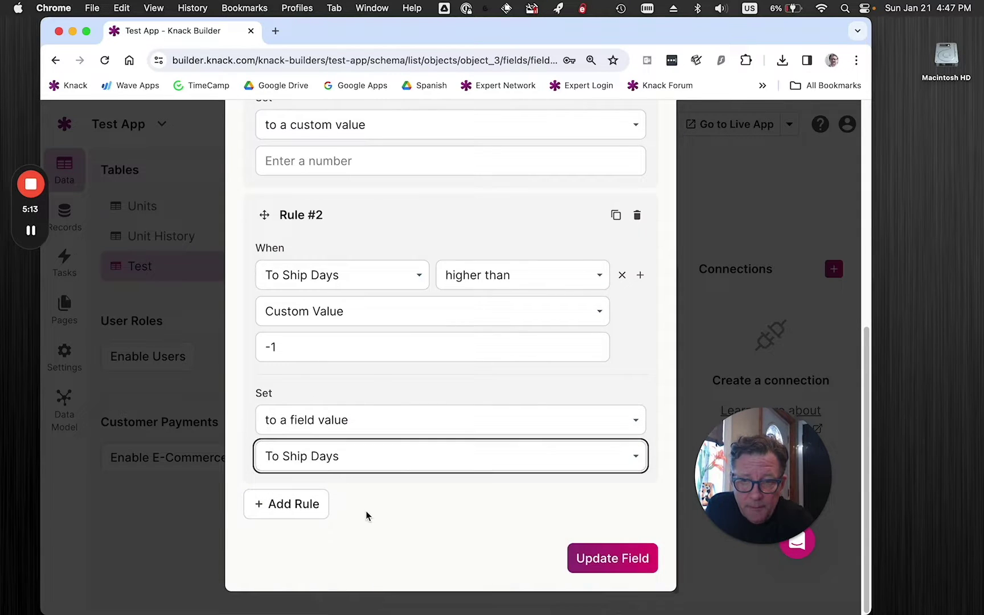
{"action": "left_click", "coordinate": [619, 560]}
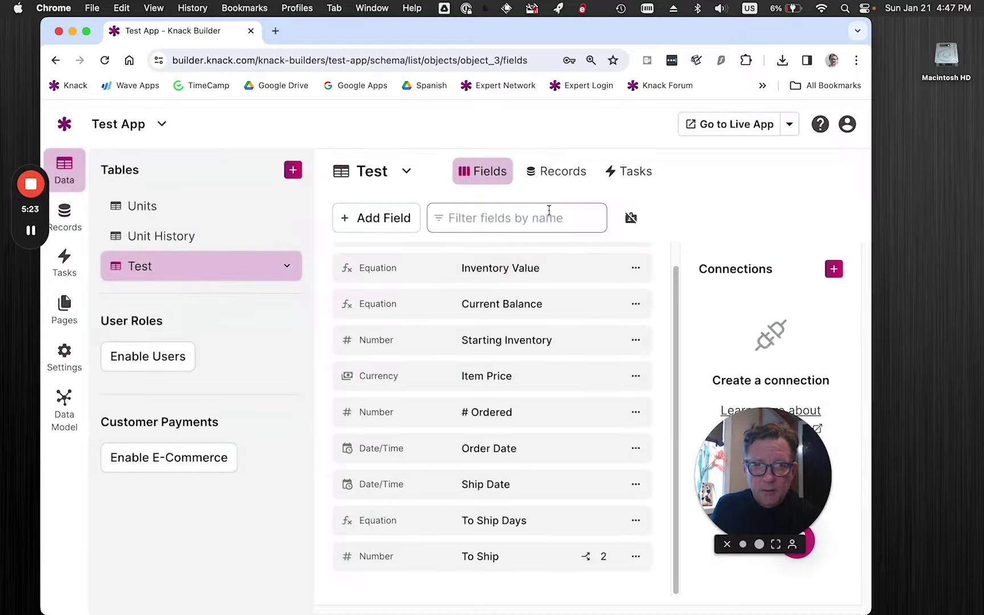
Step: Return to the Test table's records, clear the record's Ship Date and submit the blank value
{"action": "left_click", "coordinate": [561, 170]}
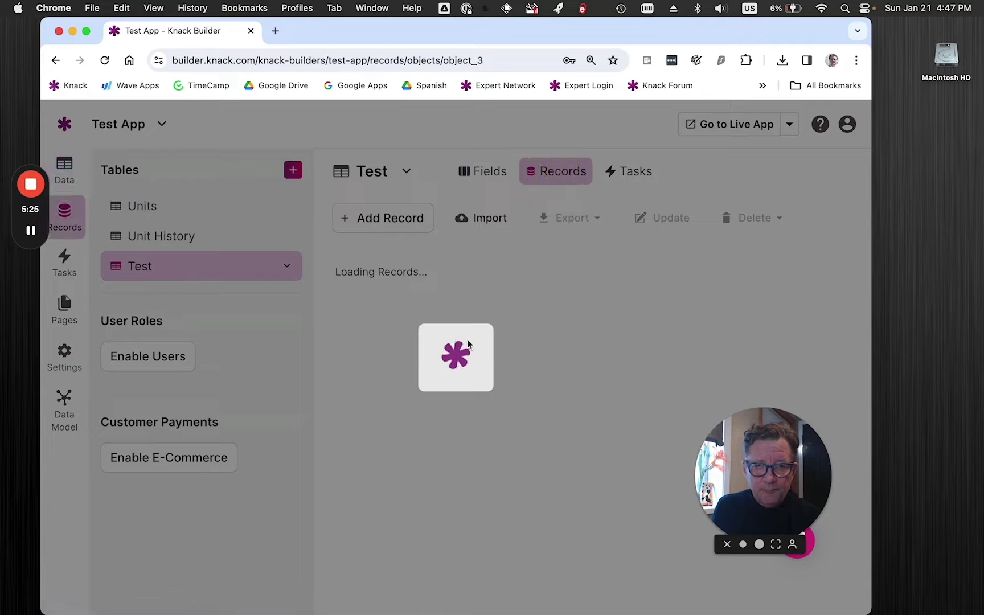
{"action": "scroll", "coordinate": [532, 377], "scroll_direction": "right", "scroll_amount": 10}
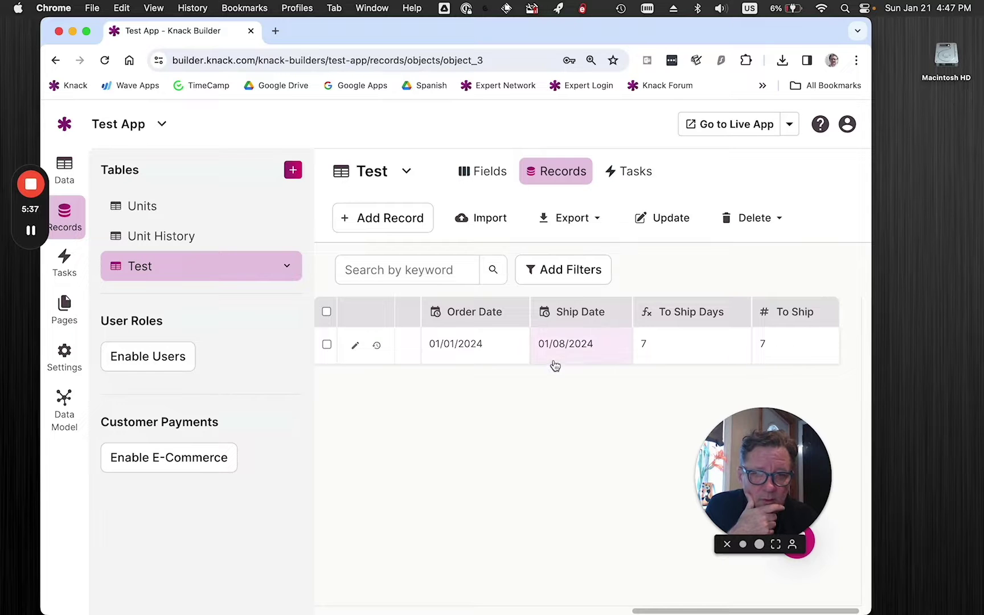
{"action": "left_click", "coordinate": [575, 345]}
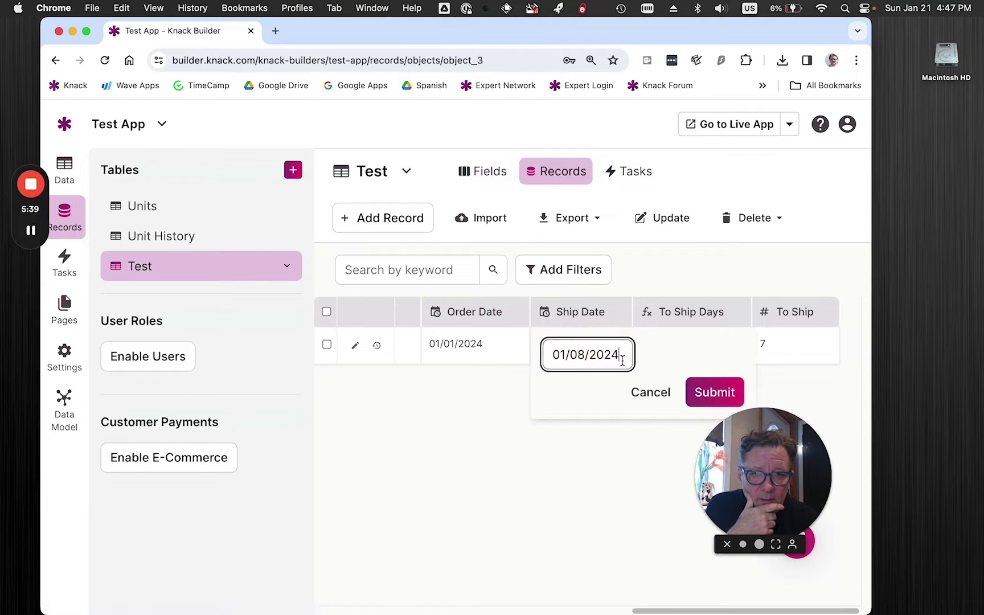
{"action": "left_click", "coordinate": [590, 322]}
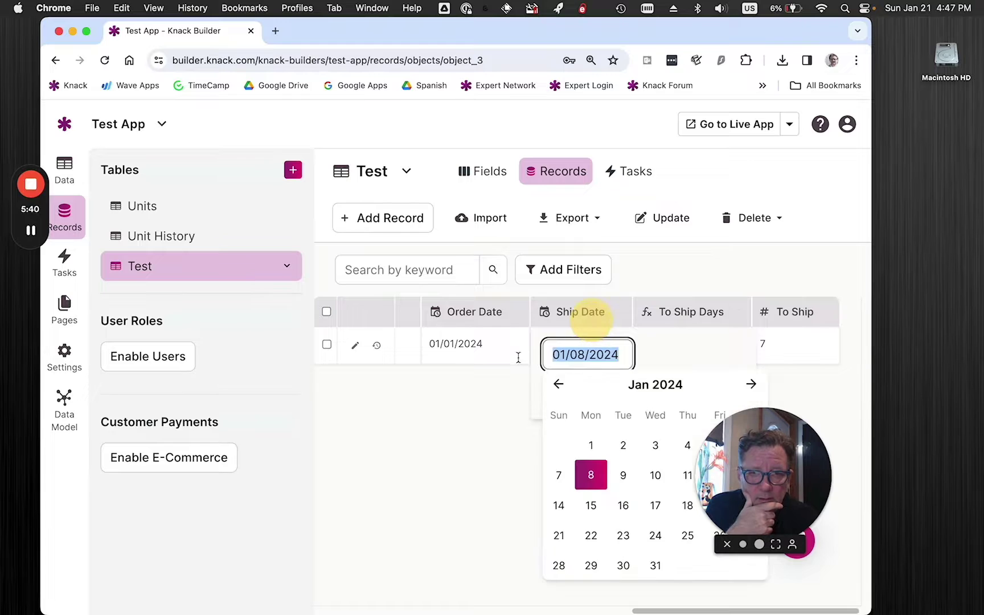
{"action": "left_click", "coordinate": [553, 355]}
{"action": "key", "text": "BackSpace"}
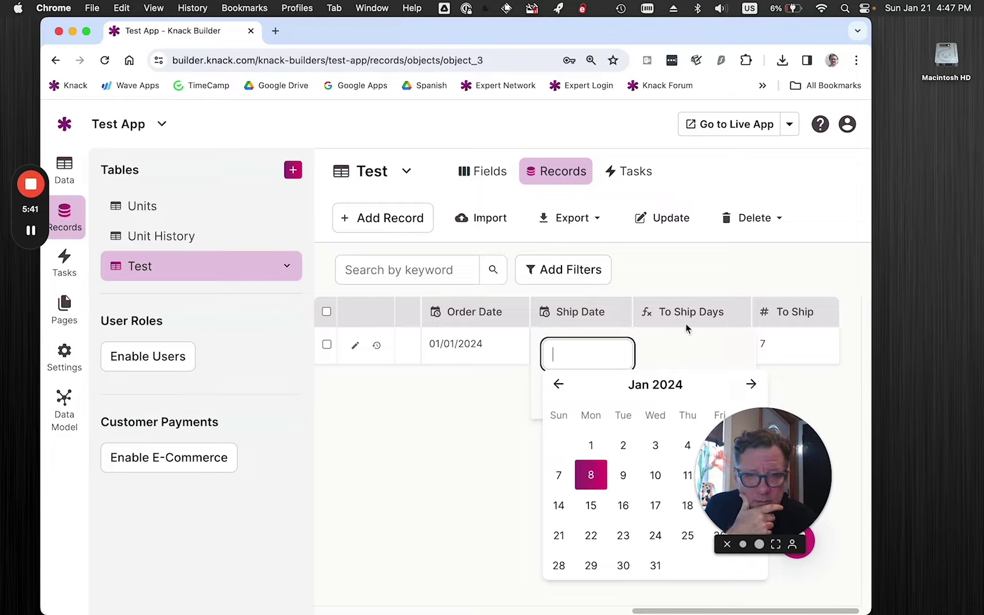
{"action": "left_click", "coordinate": [678, 347]}
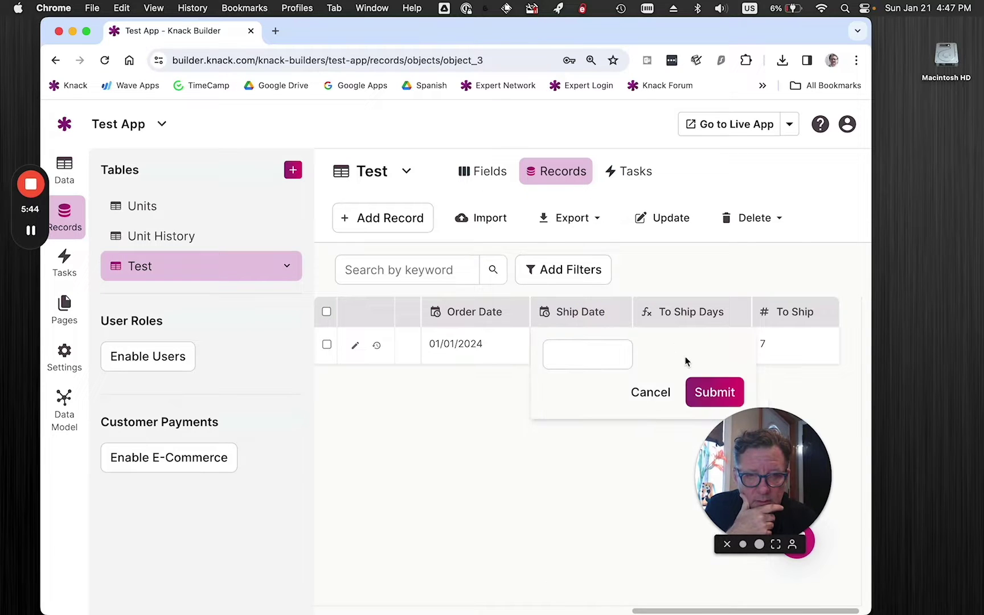
{"action": "left_click", "coordinate": [716, 392]}
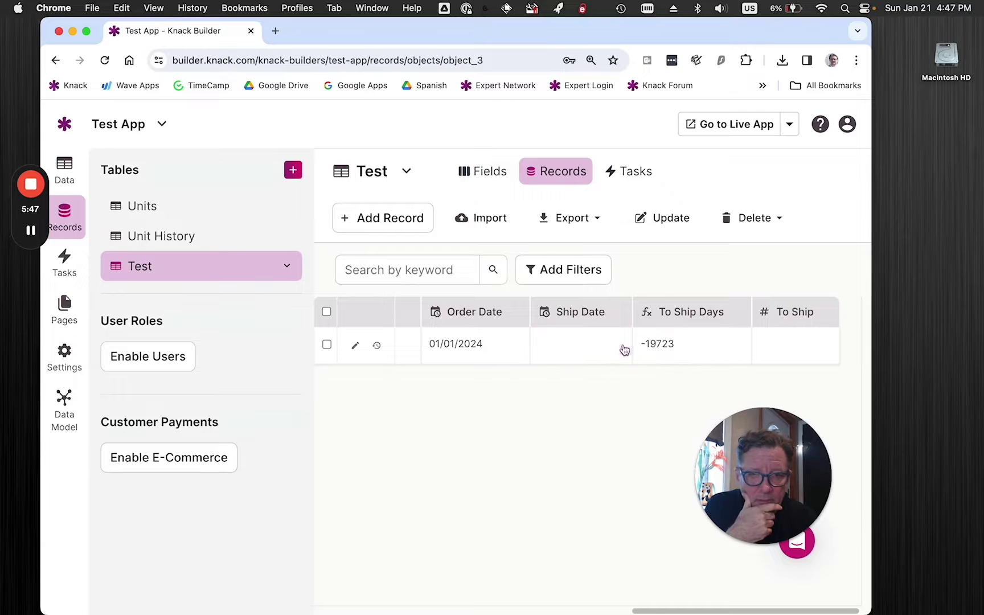